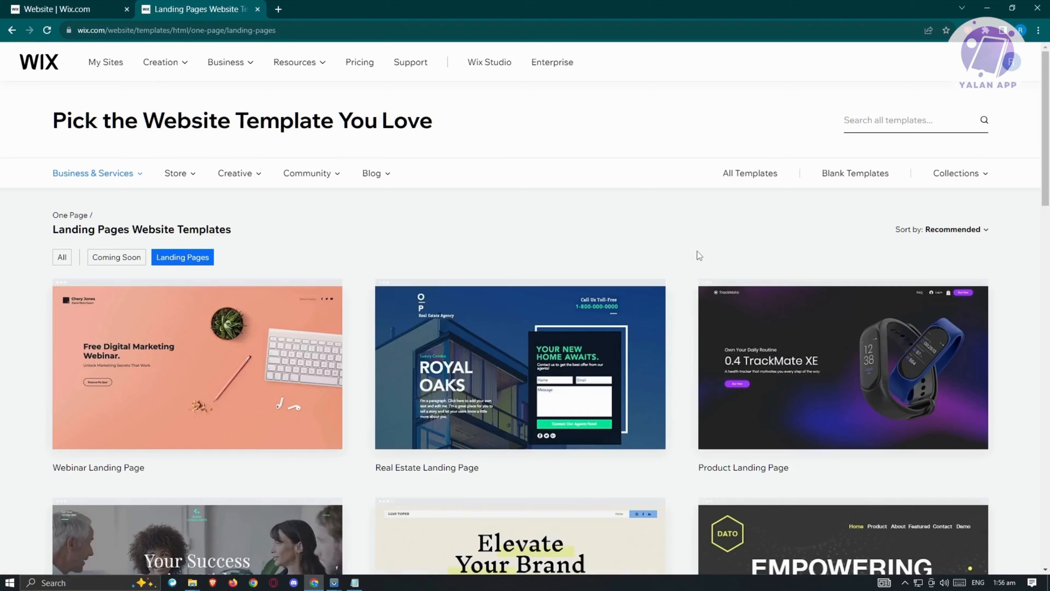
Browse the landing page templates and look through the Store, Creative and Community template categories.
{"action": "scroll", "coordinate": [698, 251], "scroll_direction": "down", "scroll_amount": 5}
{"action": "scroll", "coordinate": [698, 251], "scroll_direction": "down", "scroll_amount": 4}
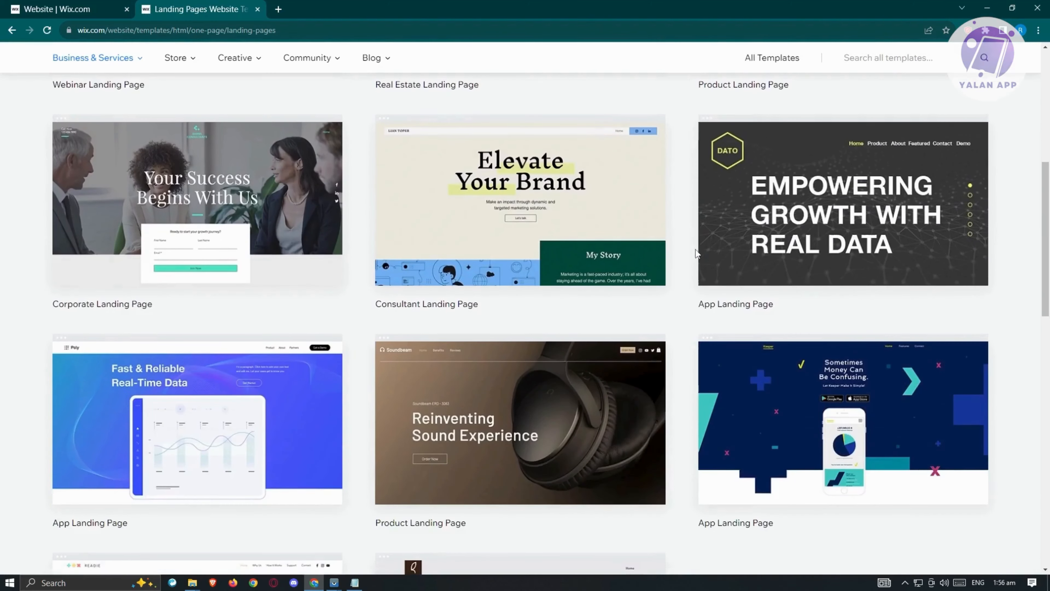
{"action": "scroll", "coordinate": [695, 257], "scroll_direction": "down", "scroll_amount": 4}
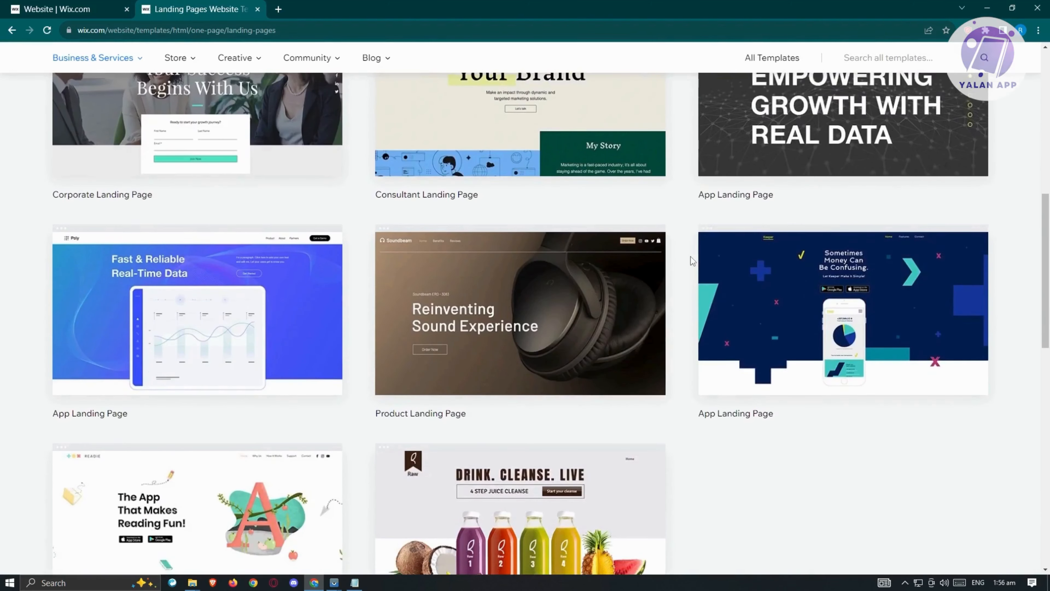
{"action": "scroll", "coordinate": [690, 256], "scroll_direction": "down", "scroll_amount": 7}
{"action": "scroll", "coordinate": [691, 257], "scroll_direction": "up", "scroll_amount": 12}
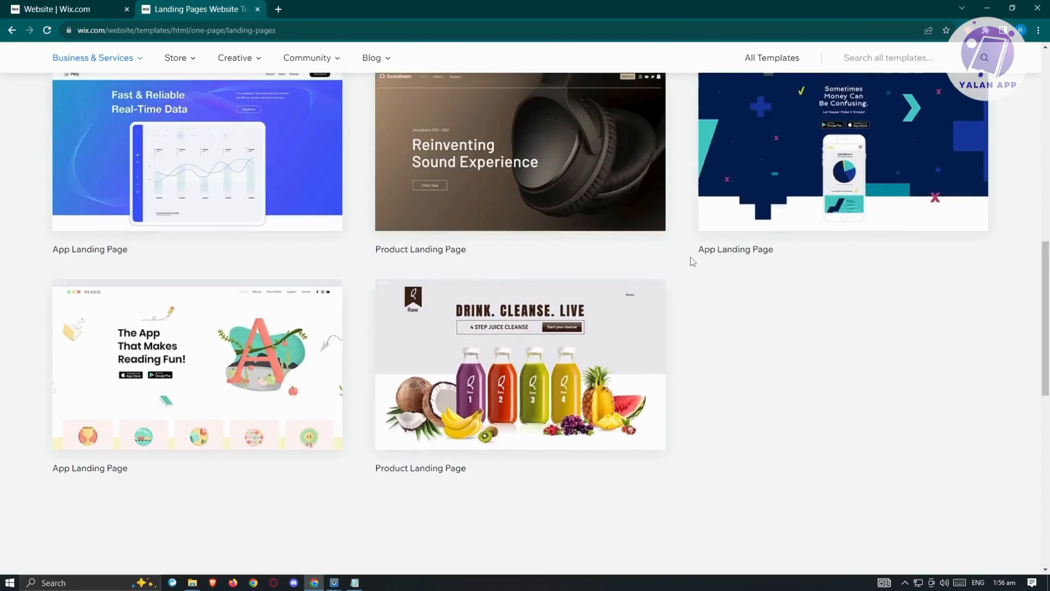
{"action": "scroll", "coordinate": [690, 257], "scroll_direction": "up", "scroll_amount": 8}
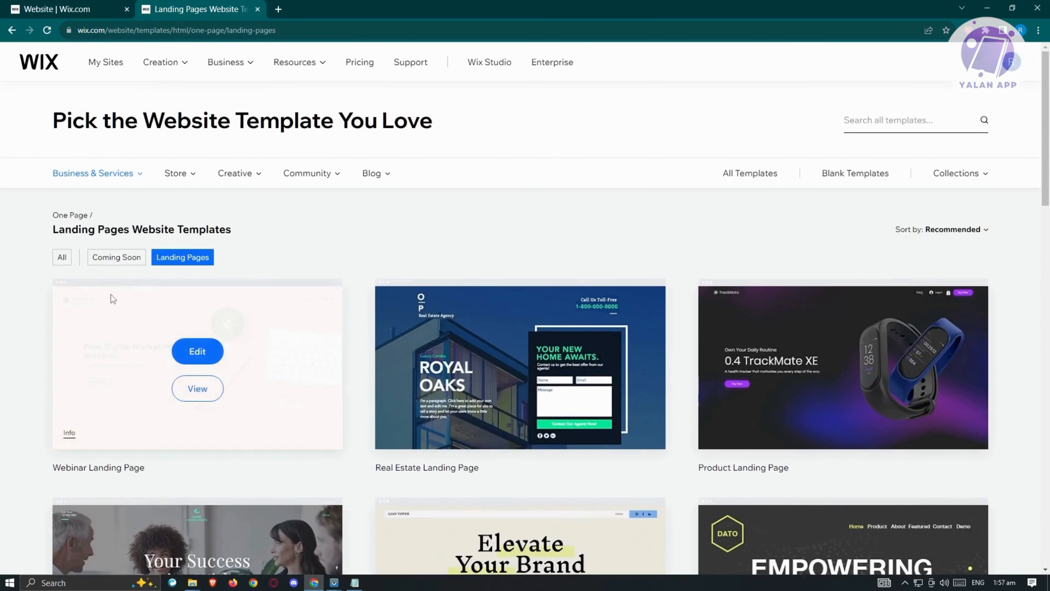
{"action": "mouse_move", "coordinate": [173, 182]}
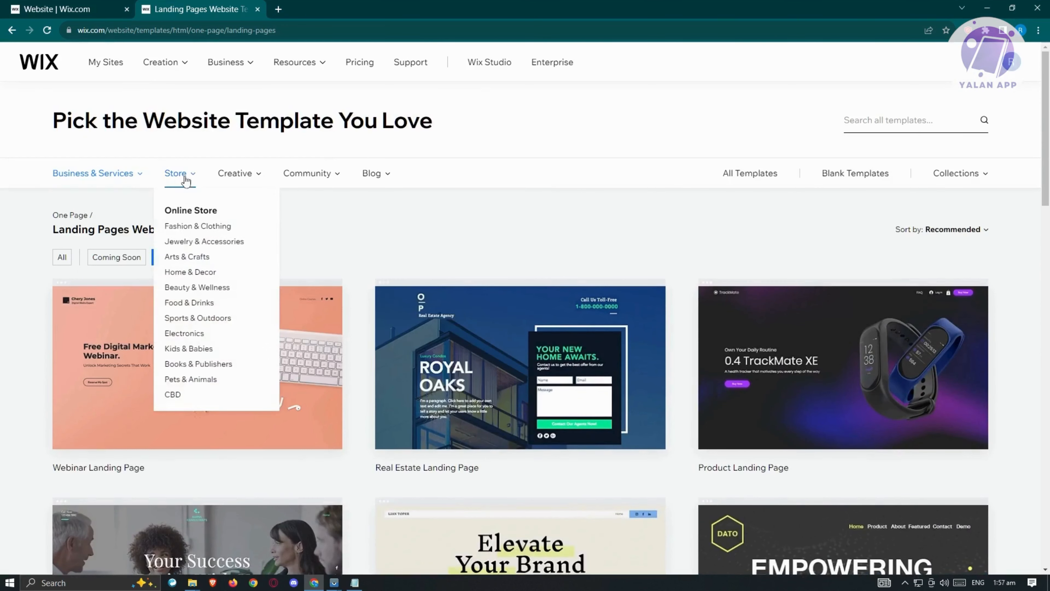
{"action": "mouse_move", "coordinate": [255, 178]}
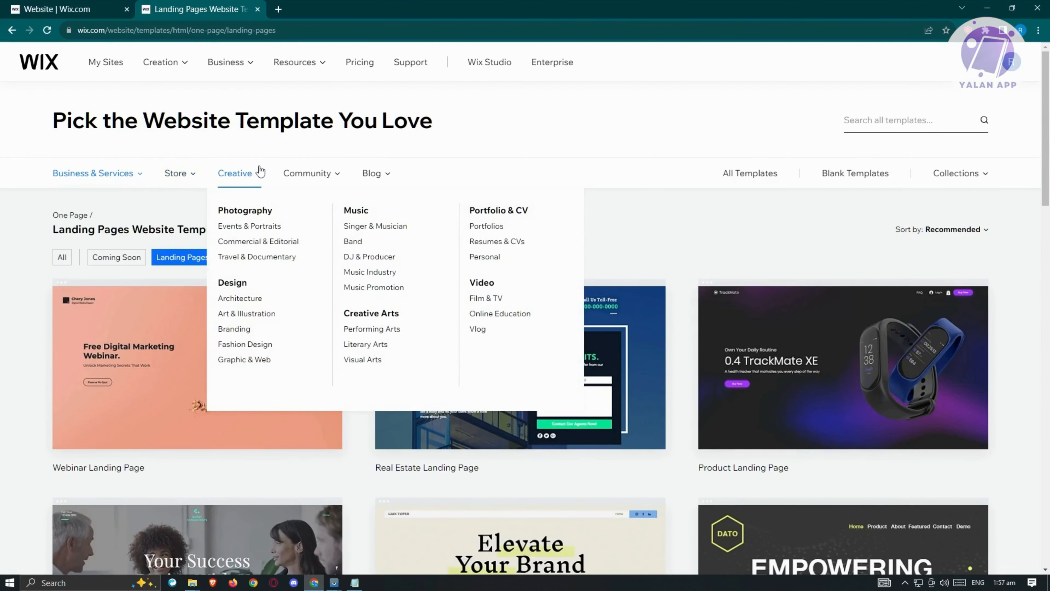
{"action": "mouse_move", "coordinate": [333, 180]}
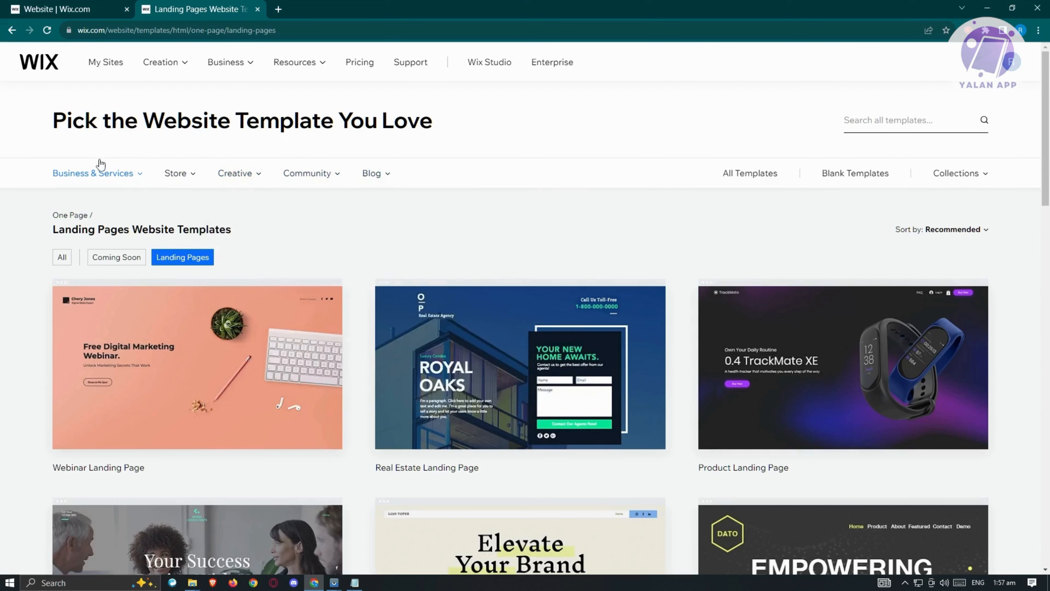
{"action": "mouse_move", "coordinate": [100, 167]}
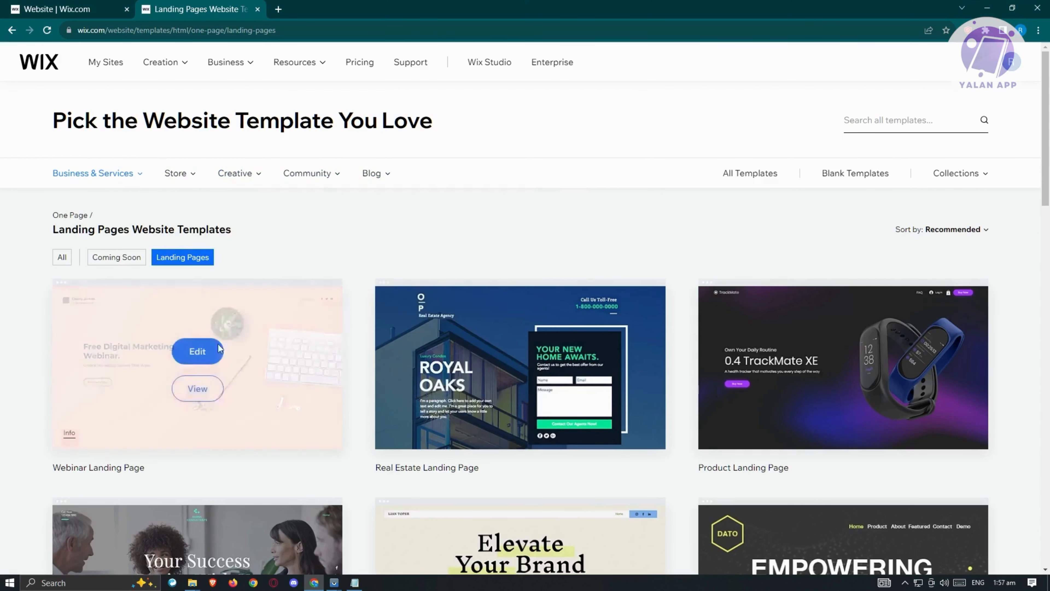
Open the Webinar Landing Page template for editing and bring its editor into view.
{"action": "mouse_move", "coordinate": [183, 337]}
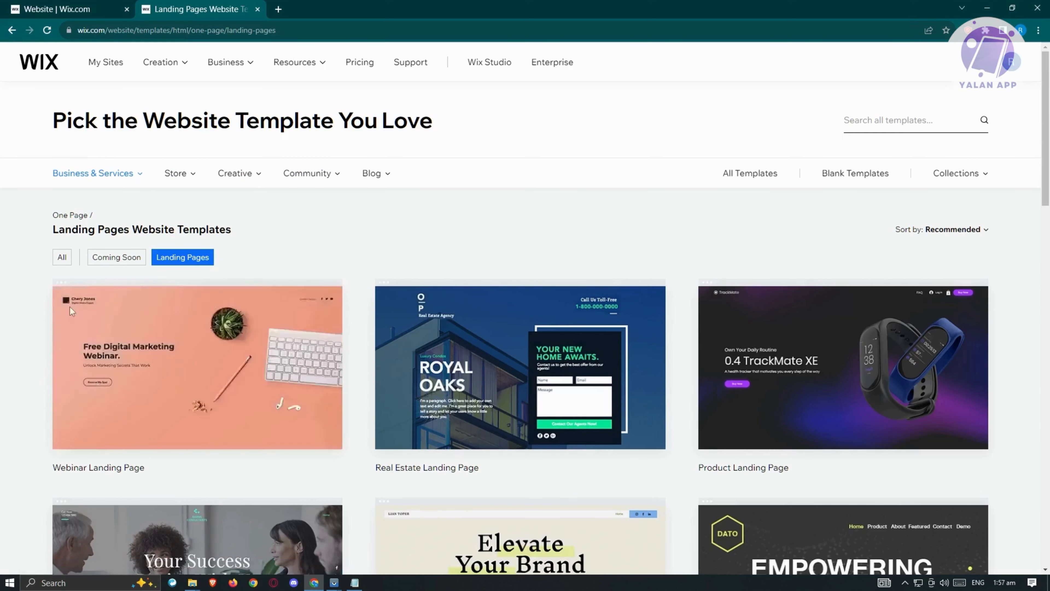
{"action": "mouse_move", "coordinate": [544, 273]}
{"action": "mouse_move", "coordinate": [193, 380]}
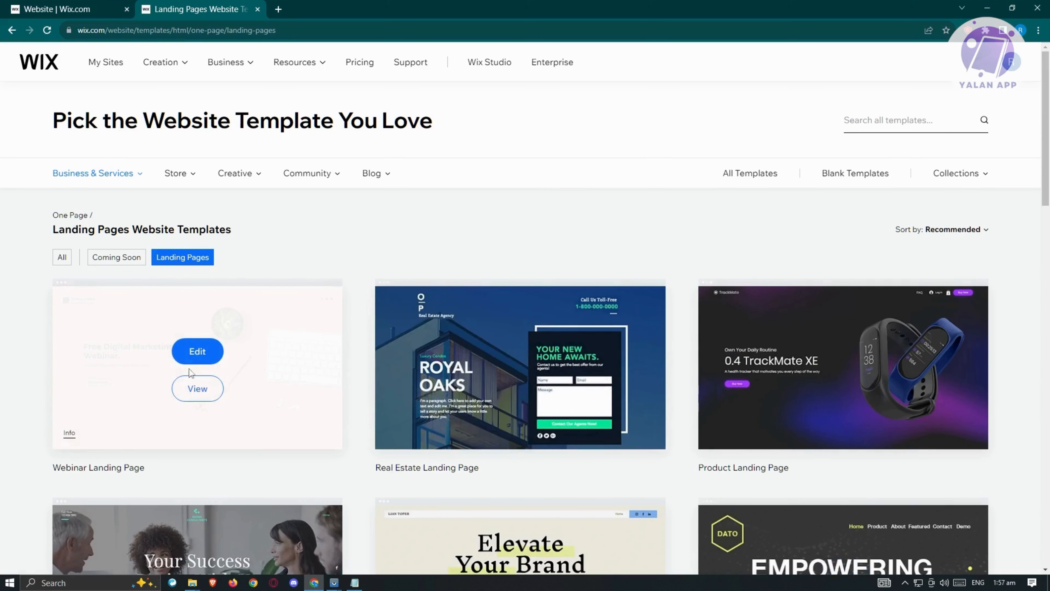
{"action": "left_click", "coordinate": [198, 352]}
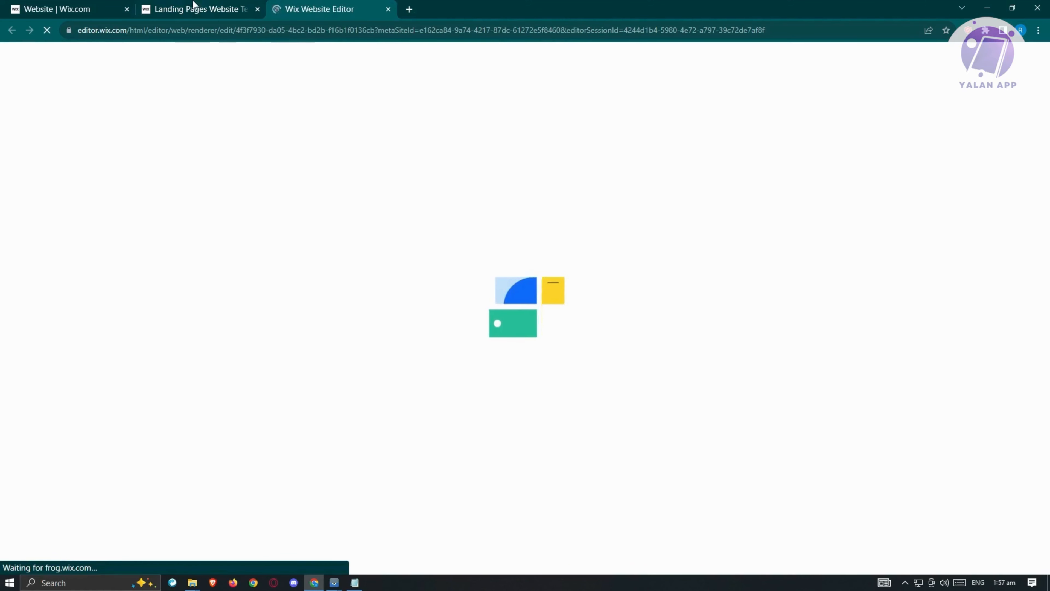
{"action": "mouse_move", "coordinate": [193, 5]}
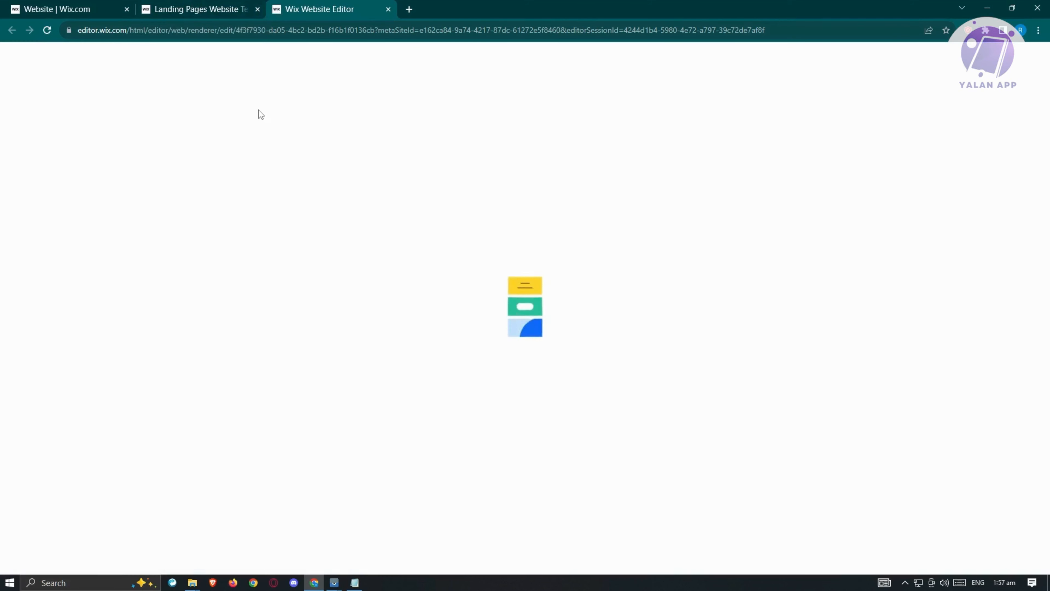
{"action": "left_click", "coordinate": [228, 6]}
{"action": "mouse_move", "coordinate": [185, 322]}
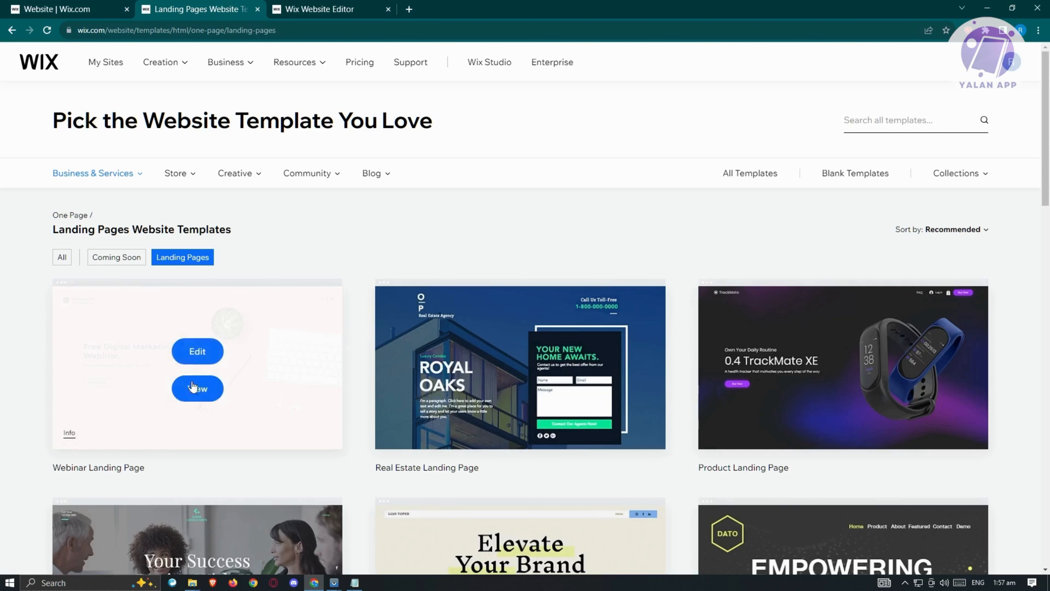
{"action": "left_click", "coordinate": [324, 6]}
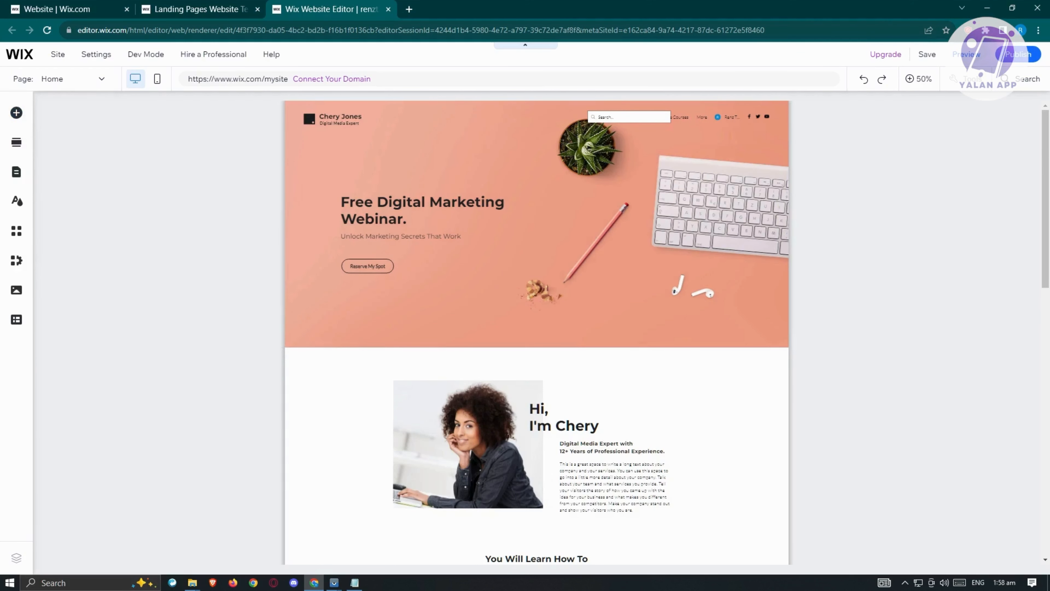
Try adding a Big Title text element above the photo in the About section.
{"action": "left_click", "coordinate": [16, 113]}
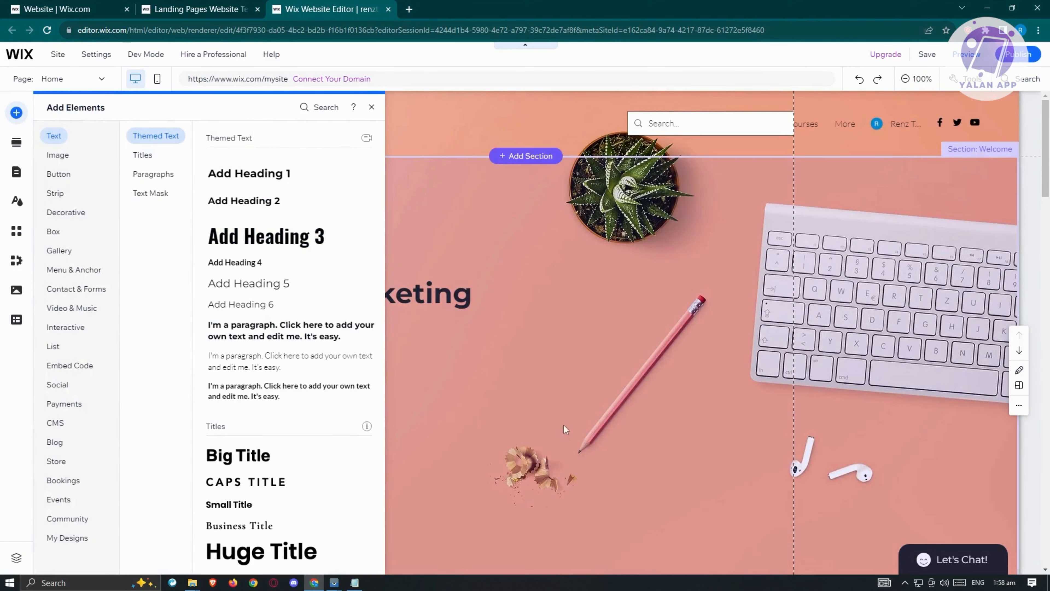
{"action": "scroll", "coordinate": [749, 360], "scroll_direction": "down", "scroll_amount": 5}
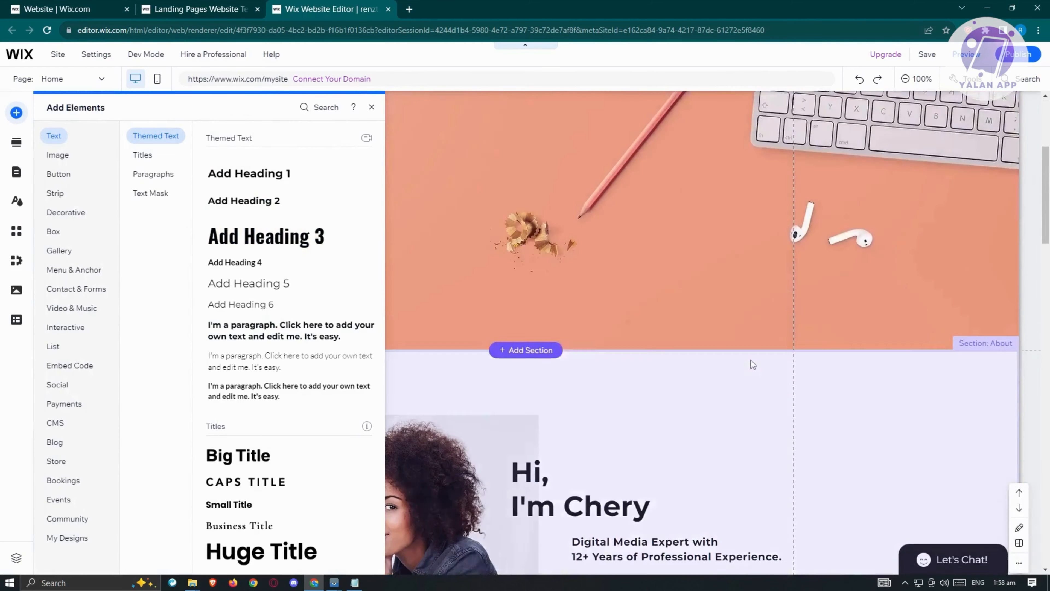
{"action": "scroll", "coordinate": [751, 364], "scroll_direction": "down", "scroll_amount": 2}
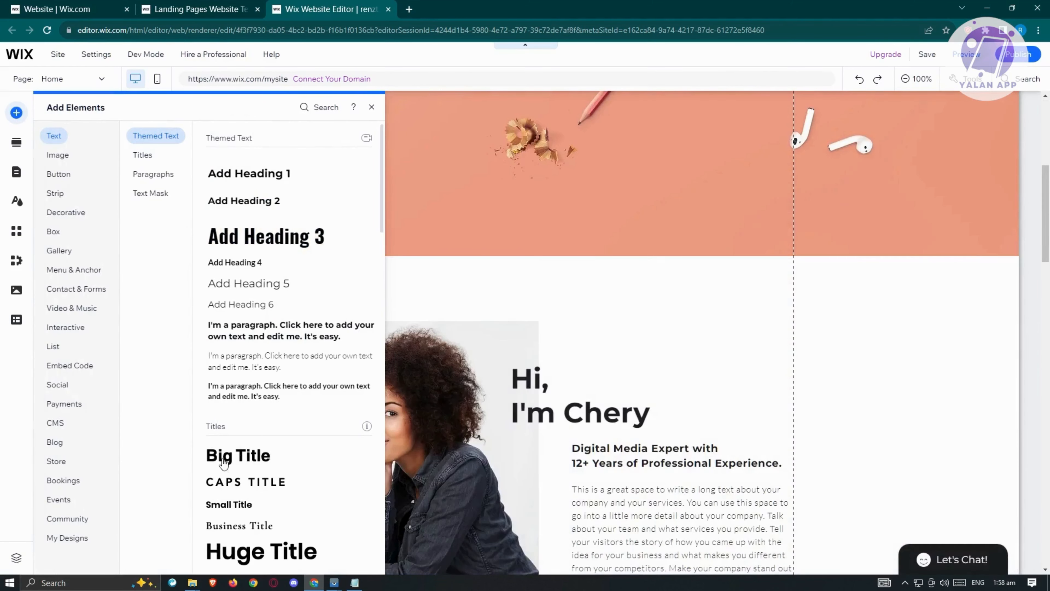
{"action": "left_click_drag", "start_coordinate": [224, 463], "coordinate": [358, 288]}
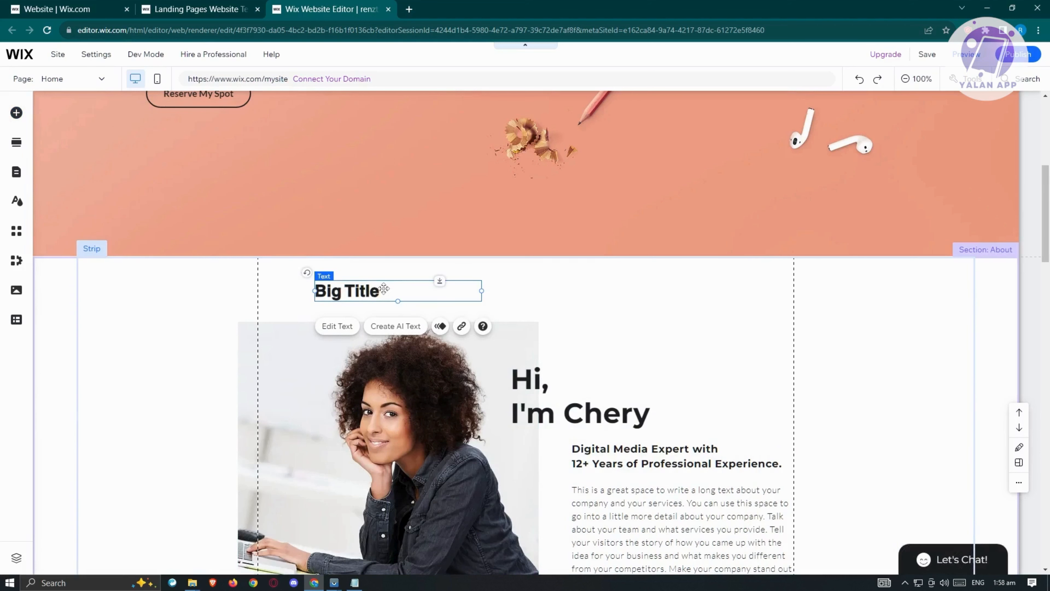
{"action": "key", "text": "ctrl+z"}
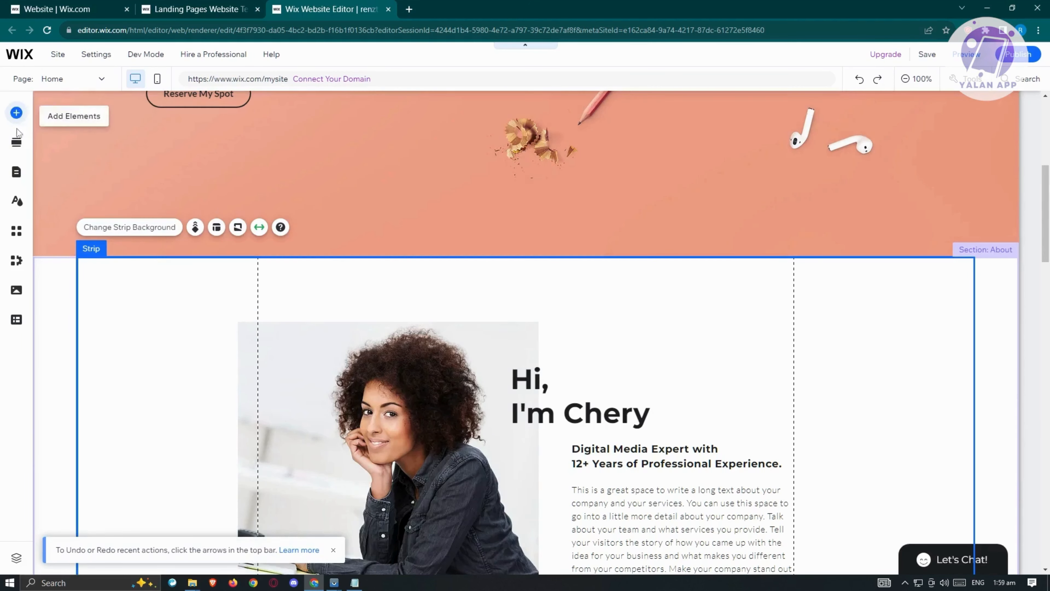
Insert the Welcome section design with the white WELCOME card between the hero and About sections.
{"action": "scroll", "coordinate": [291, 326], "scroll_direction": "down", "scroll_amount": 5}
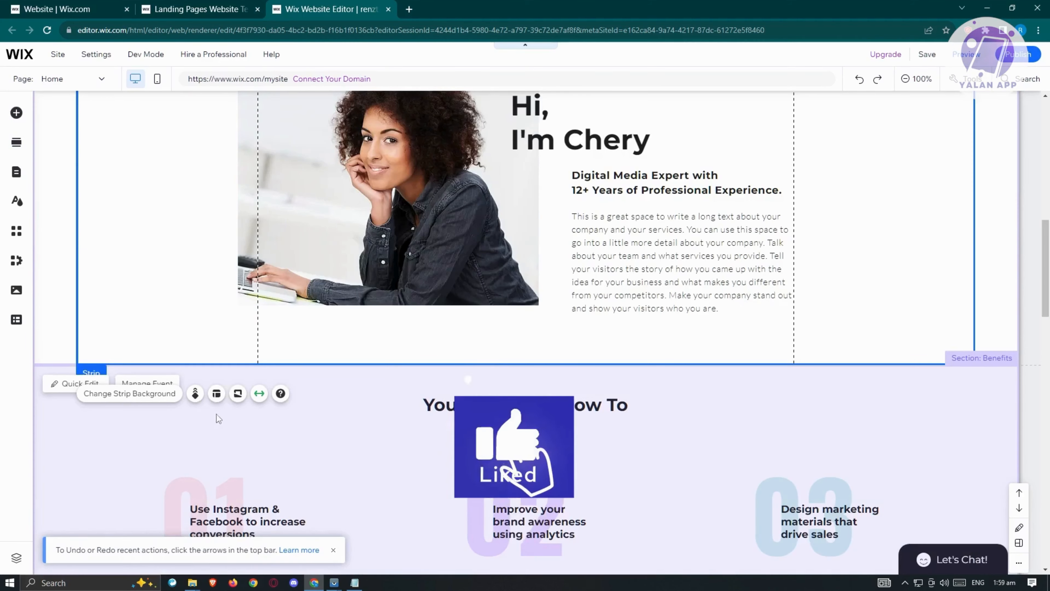
{"action": "scroll", "coordinate": [216, 413], "scroll_direction": "up", "scroll_amount": 2}
{"action": "scroll", "coordinate": [344, 342], "scroll_direction": "up", "scroll_amount": 3}
{"action": "scroll", "coordinate": [345, 343], "scroll_direction": "down", "scroll_amount": 5}
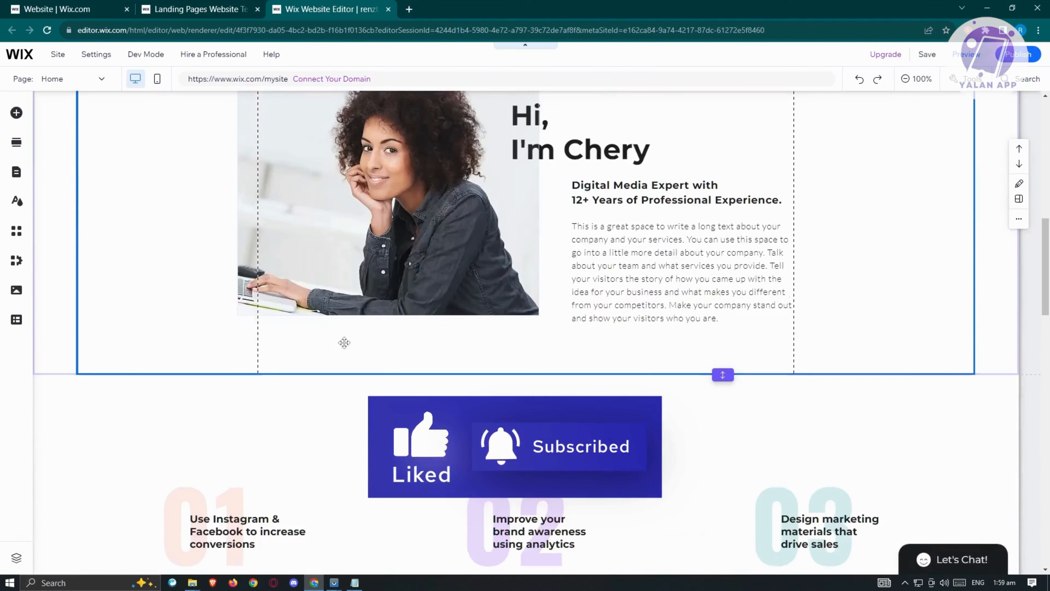
{"action": "left_click", "coordinate": [23, 143]}
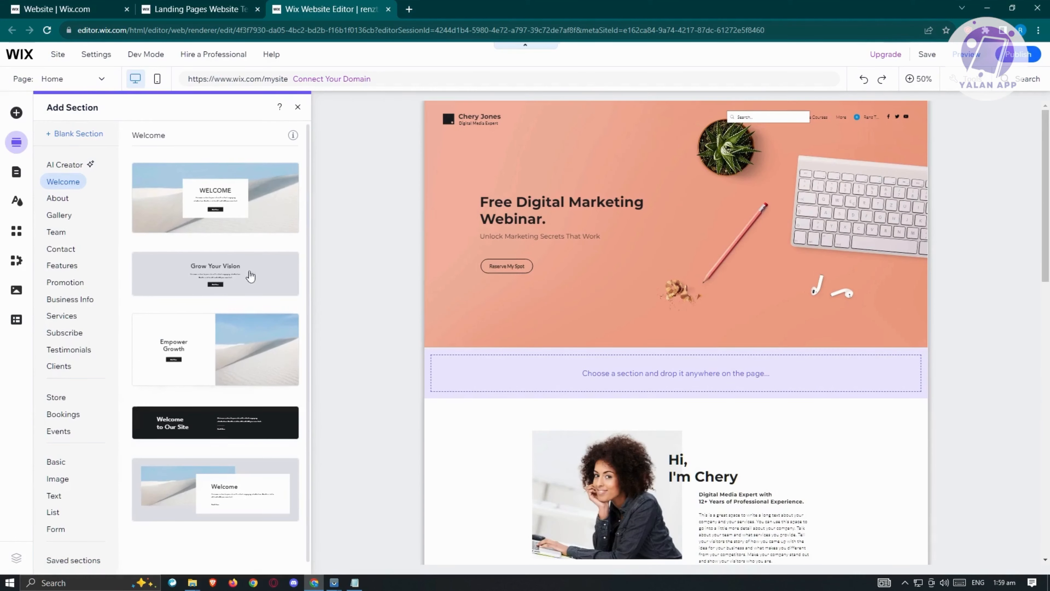
{"action": "left_click", "coordinate": [253, 191]}
{"action": "left_click", "coordinate": [887, 441]}
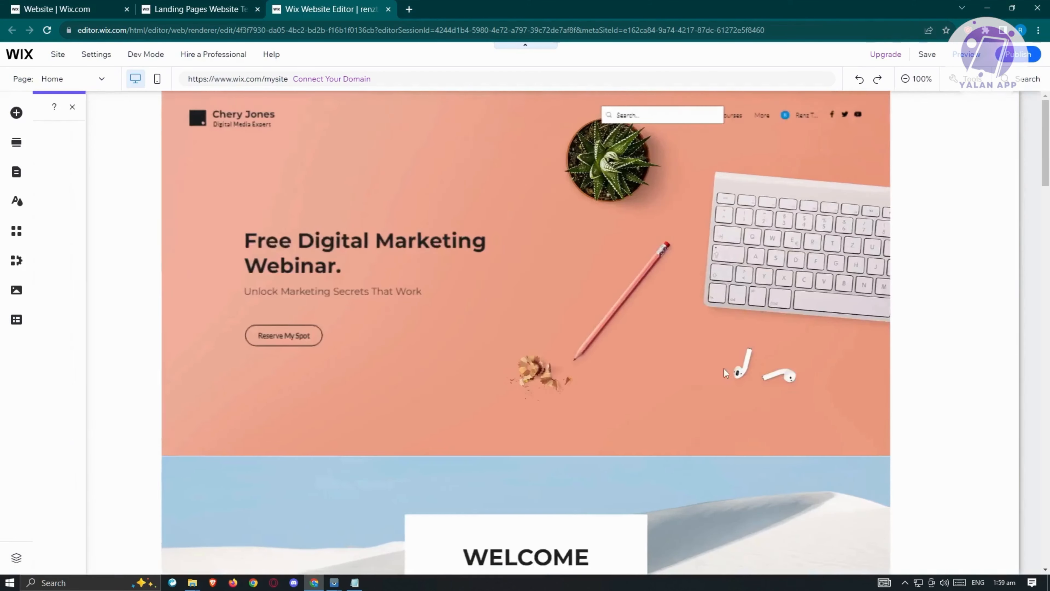
Delete the added Welcome section with the sand dune background from the home page.
{"action": "scroll", "coordinate": [693, 445], "scroll_direction": "down", "scroll_amount": 6}
{"action": "scroll", "coordinate": [686, 422], "scroll_direction": "down", "scroll_amount": 8}
{"action": "scroll", "coordinate": [682, 396], "scroll_direction": "up", "scroll_amount": 5}
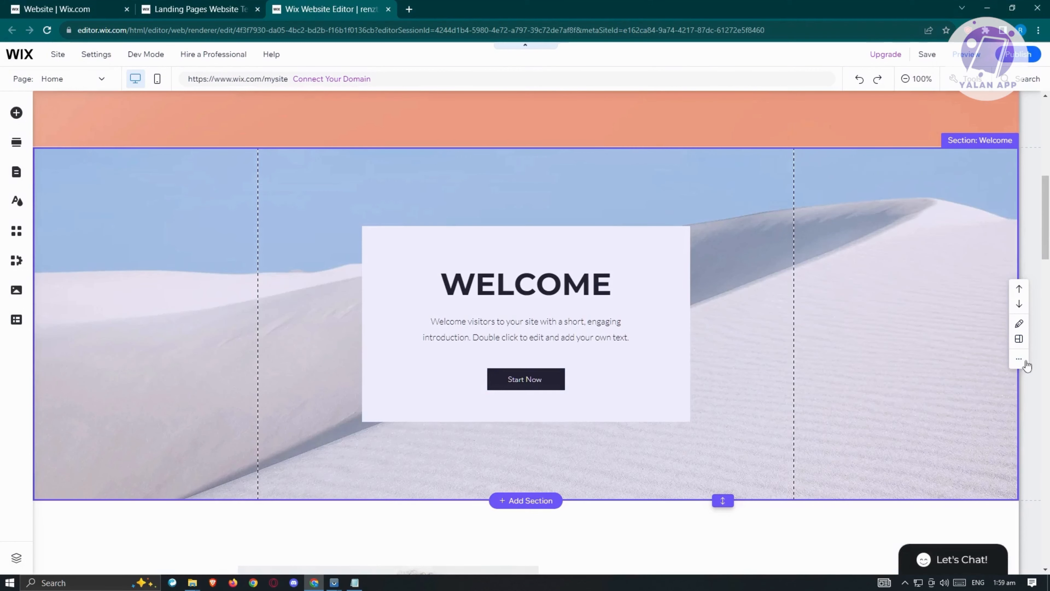
{"action": "left_click", "coordinate": [1019, 359]}
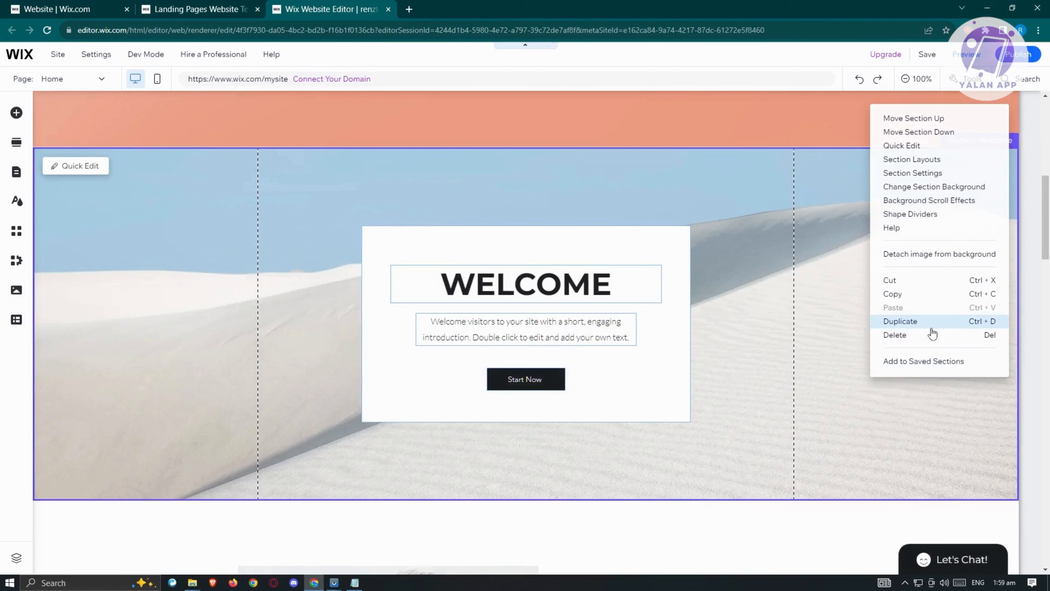
{"action": "left_click", "coordinate": [928, 335]}
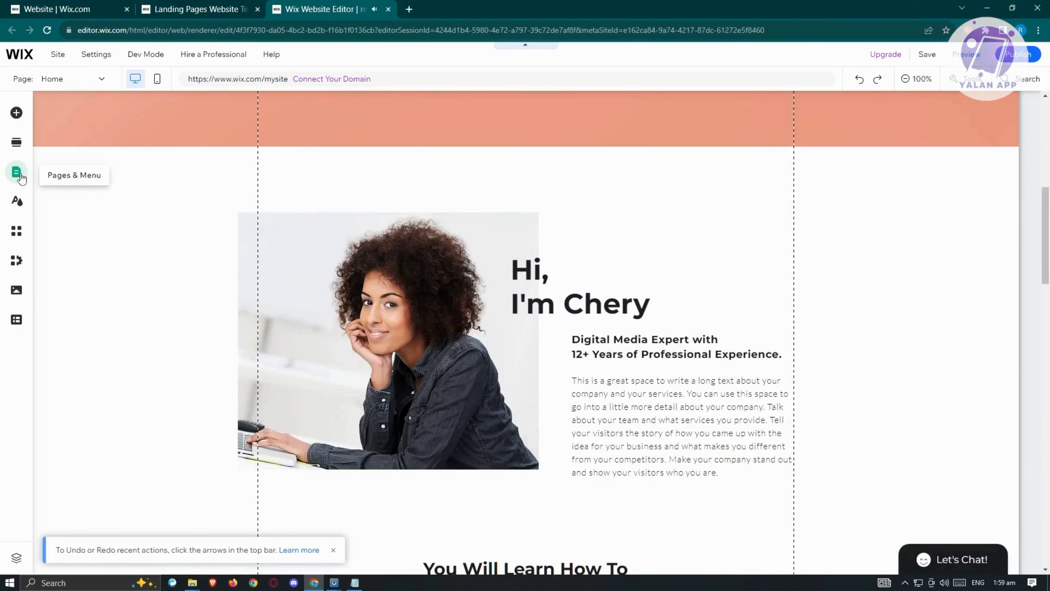
Review the site's pages and menu, its color theme settings and the Wix App Market.
{"action": "left_click", "coordinate": [16, 172]}
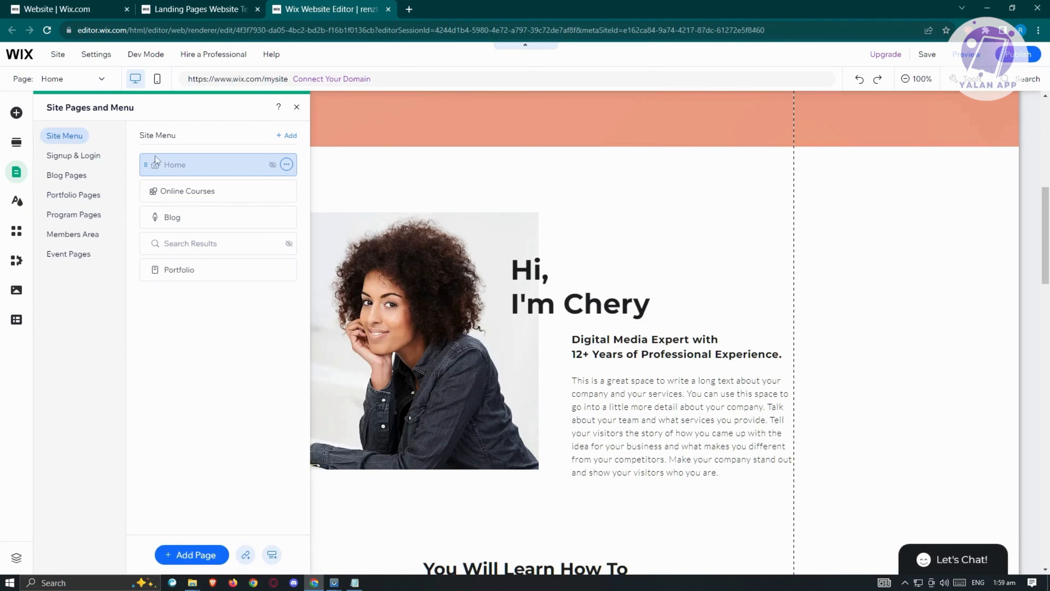
{"action": "left_click", "coordinate": [16, 202]}
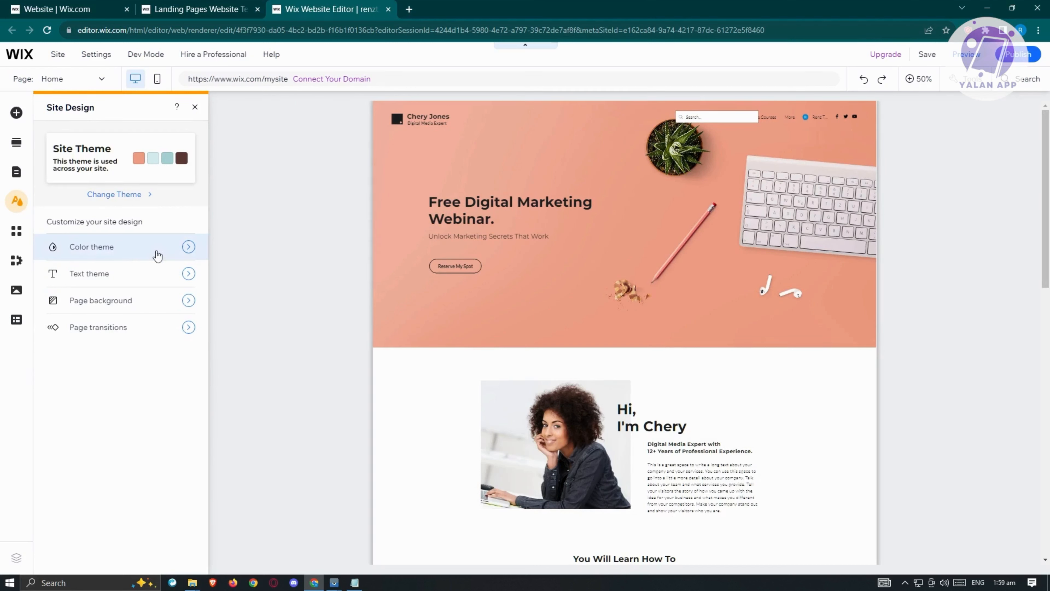
{"action": "left_click", "coordinate": [157, 256]}
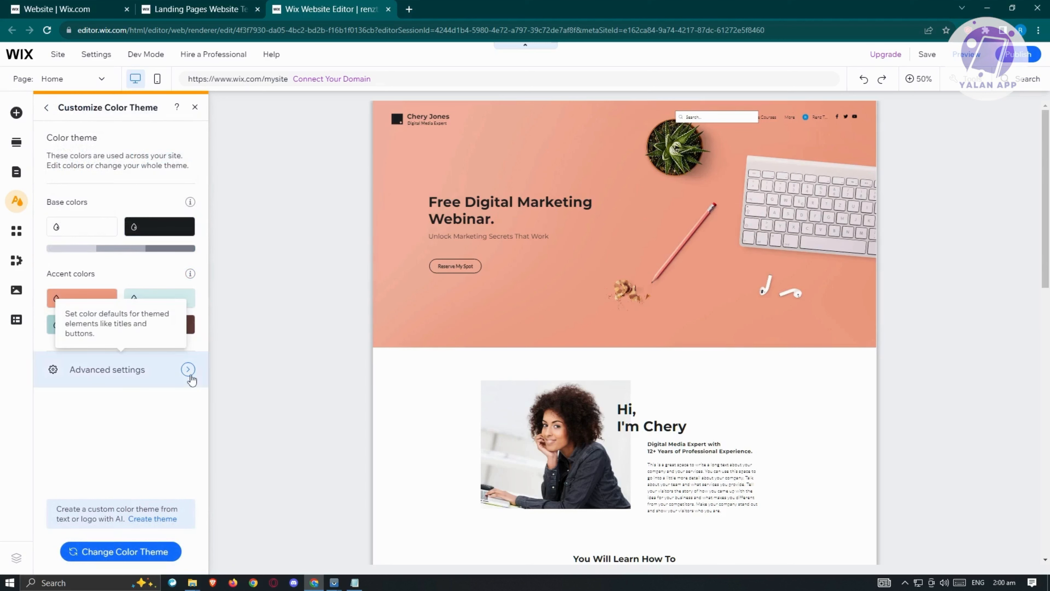
{"action": "left_click", "coordinate": [16, 233]}
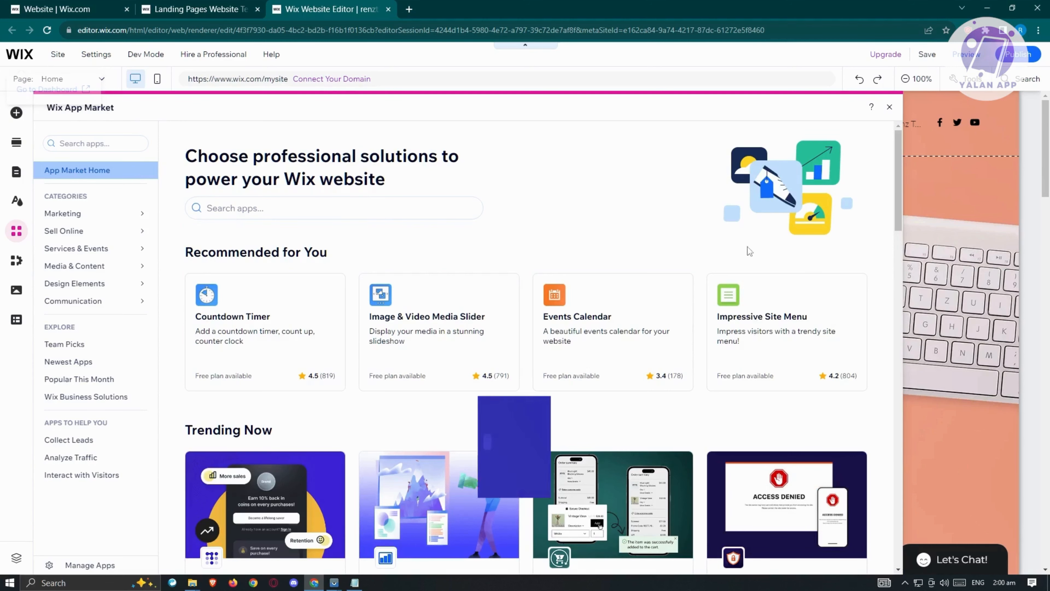
{"action": "left_click", "coordinate": [955, 194]}
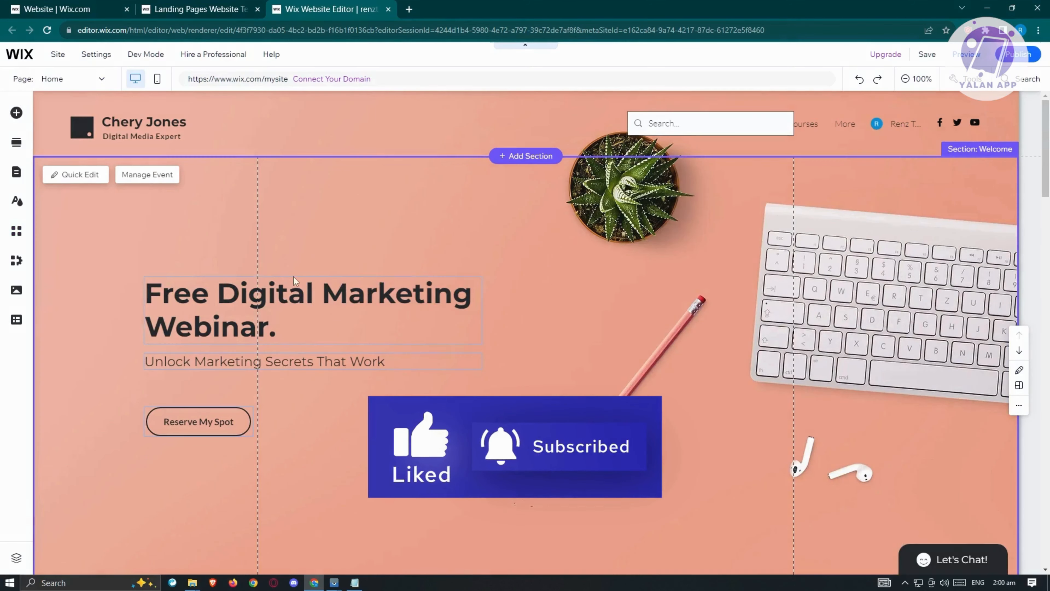
Replace the owner's name in the page header with a new full name in capital letters.
{"action": "left_click", "coordinate": [166, 130]}
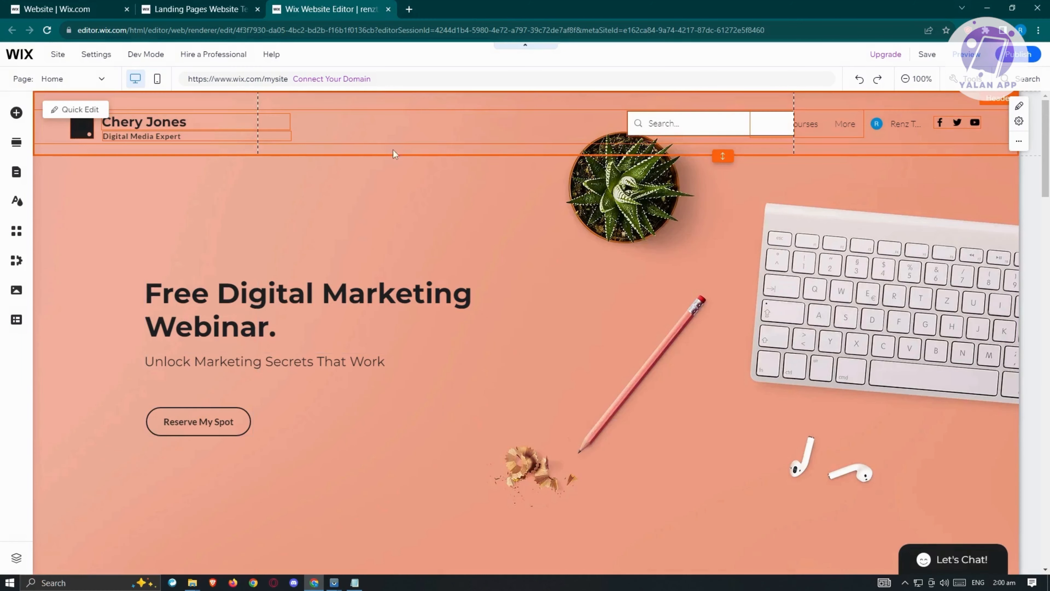
{"action": "left_click", "coordinate": [153, 119]}
{"action": "double_click", "coordinate": [152, 119]}
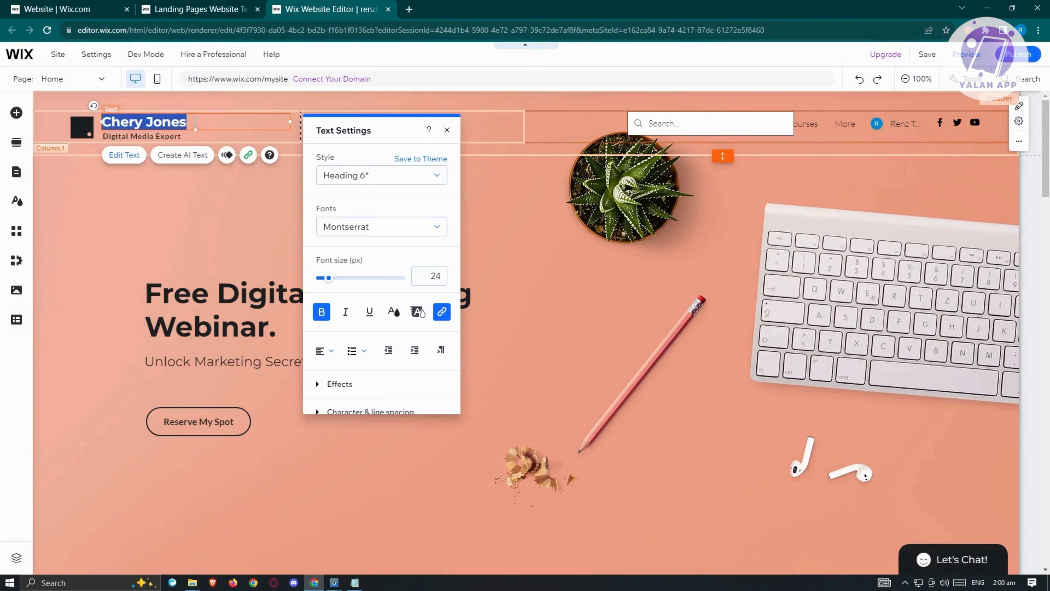
{"action": "left_click_drag", "start_coordinate": [193, 122], "coordinate": [103, 118]}
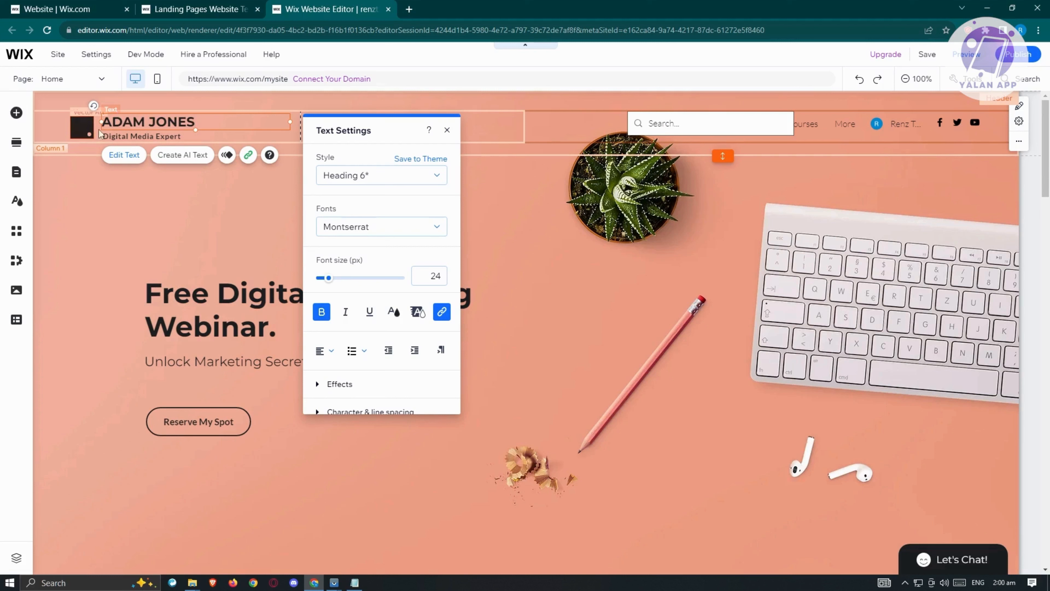
{"action": "left_click", "coordinate": [125, 134]}
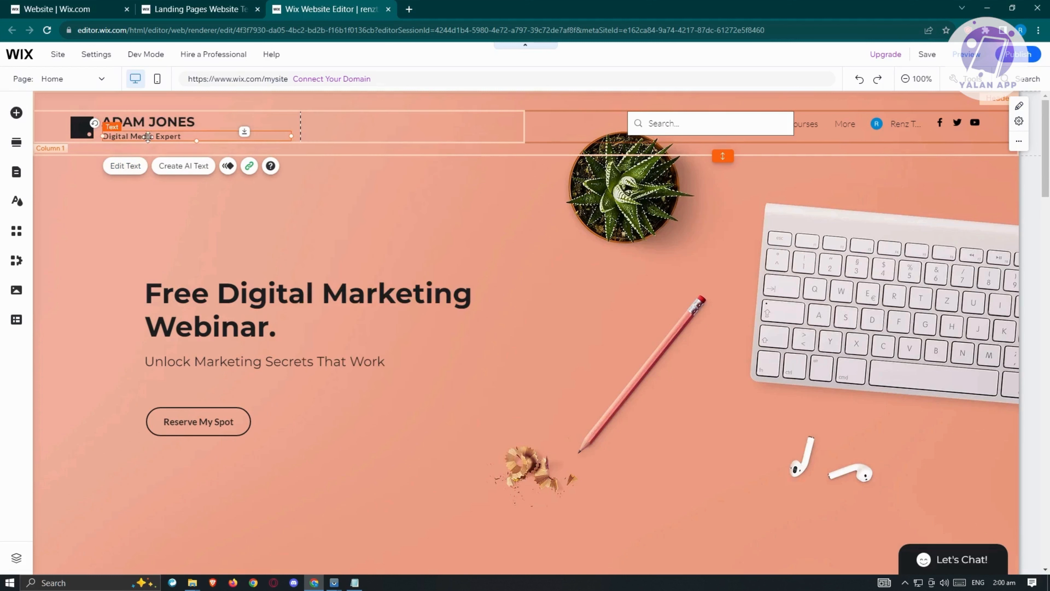
Examine the style, font, size and effects options of the "Digital Media Expert" tagline in the page header.
{"action": "left_click", "coordinate": [126, 165]}
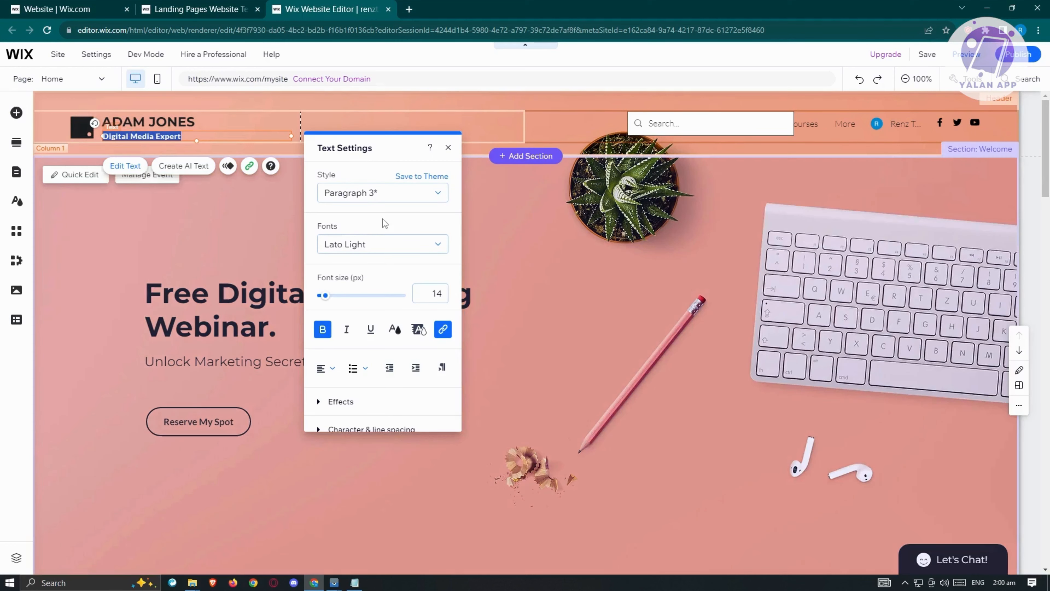
{"action": "left_click", "coordinate": [382, 131]}
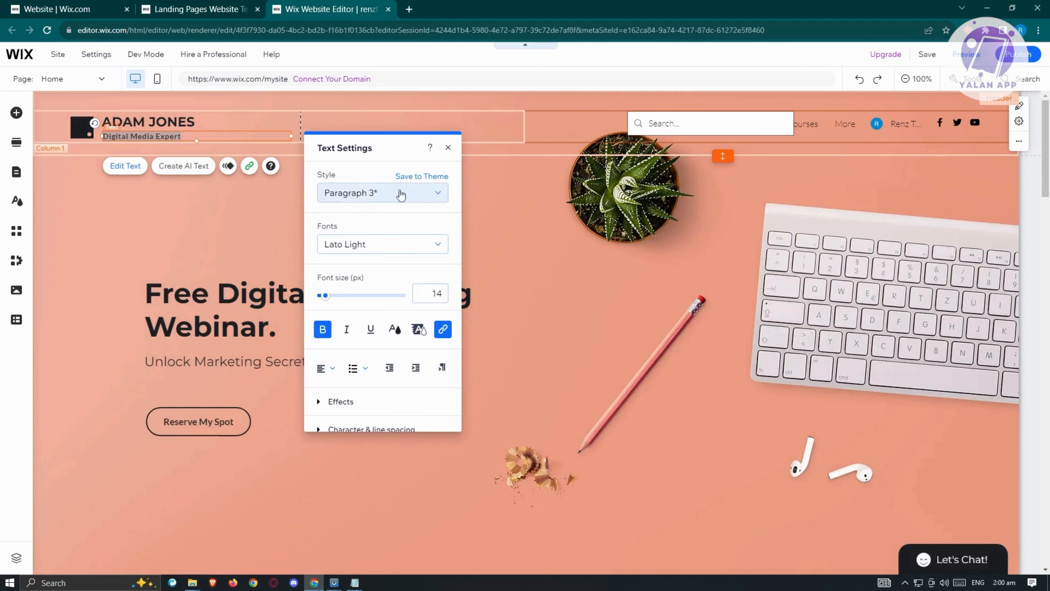
{"action": "left_click", "coordinate": [442, 197]}
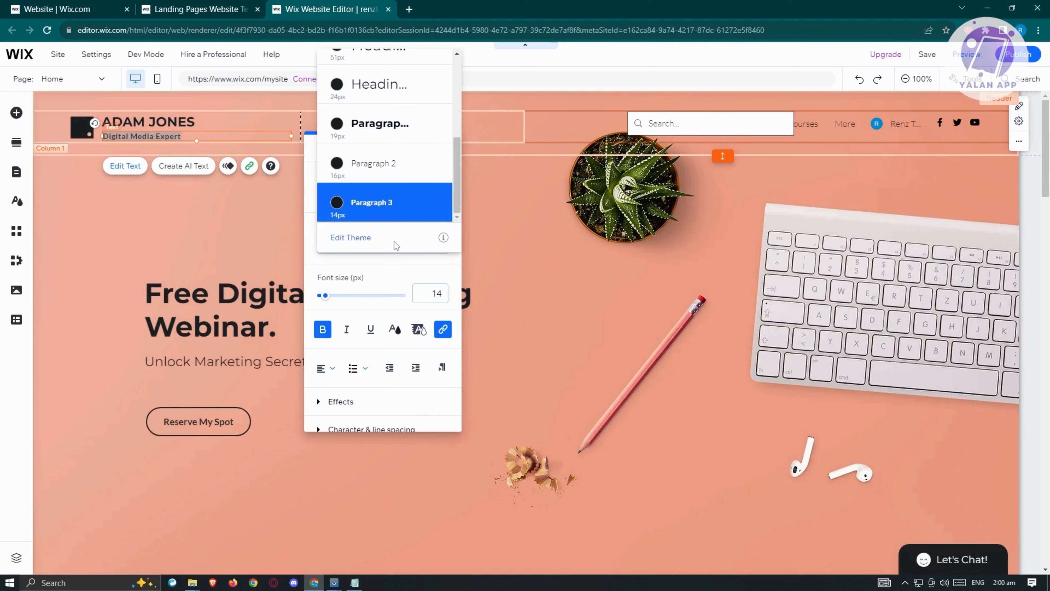
{"action": "left_click", "coordinate": [309, 265]}
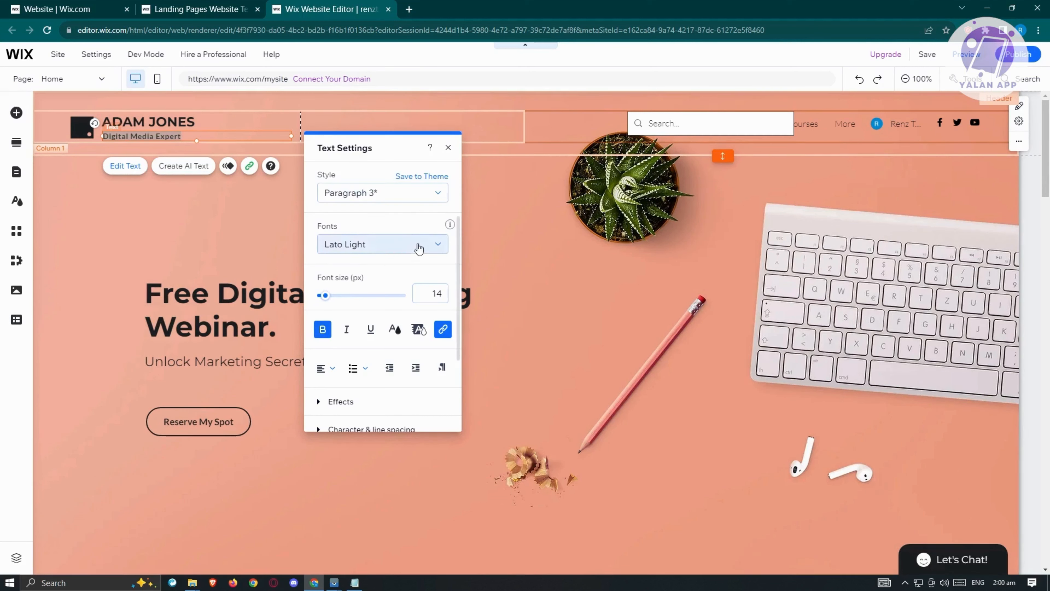
{"action": "mouse_move", "coordinate": [327, 291]}
{"action": "left_mouse_down"}
{"action": "mouse_move", "coordinate": [350, 299]}
{"action": "mouse_move", "coordinate": [325, 299]}
{"action": "left_mouse_up"}
{"action": "scroll", "coordinate": [389, 302], "scroll_direction": "down", "scroll_amount": 3}
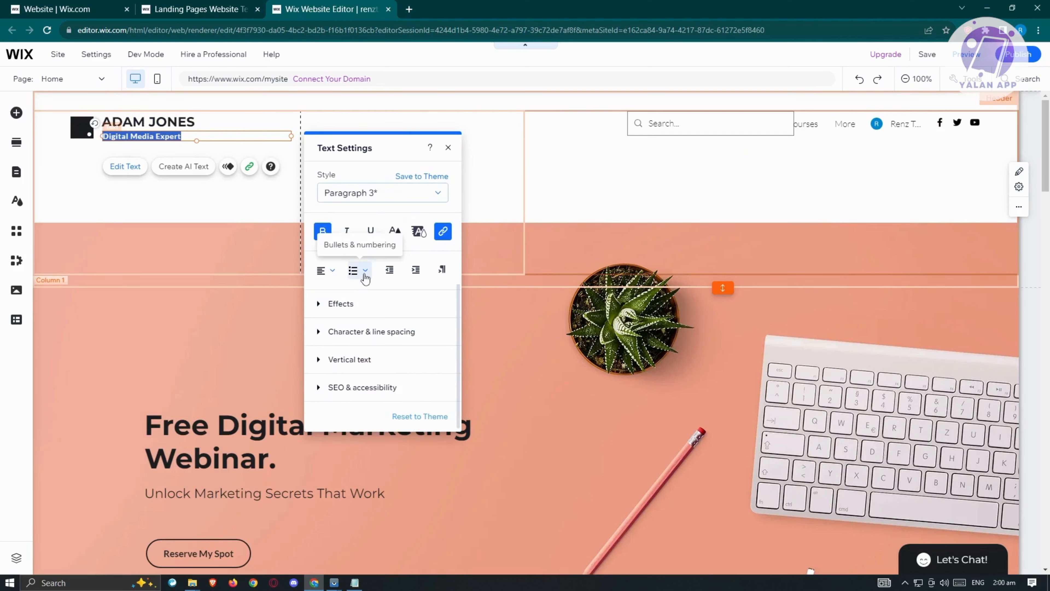
{"action": "left_click", "coordinate": [326, 304]}
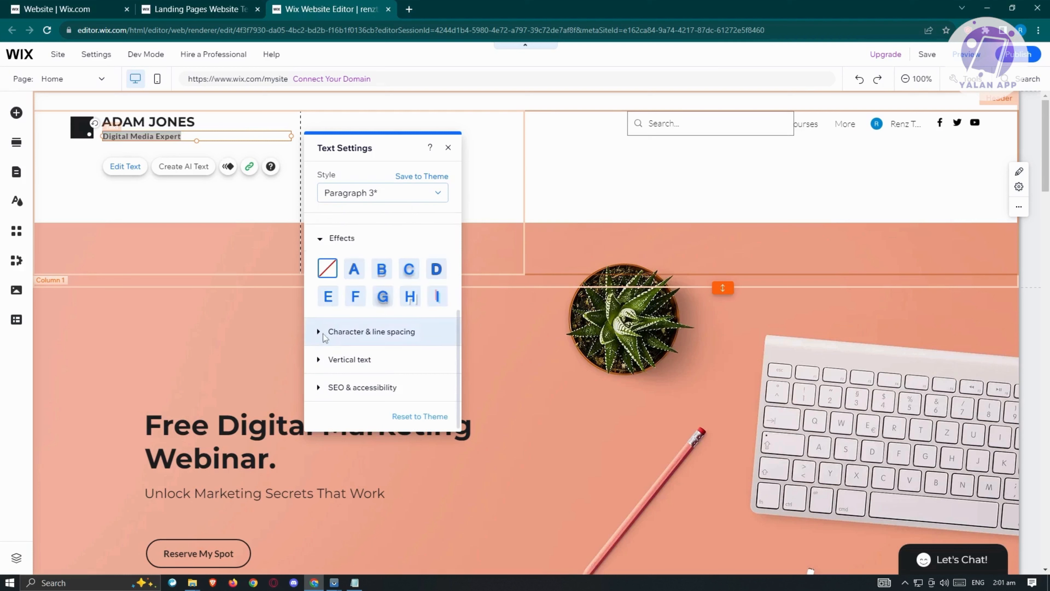
{"action": "scroll", "coordinate": [325, 337], "scroll_direction": "up", "scroll_amount": 4}
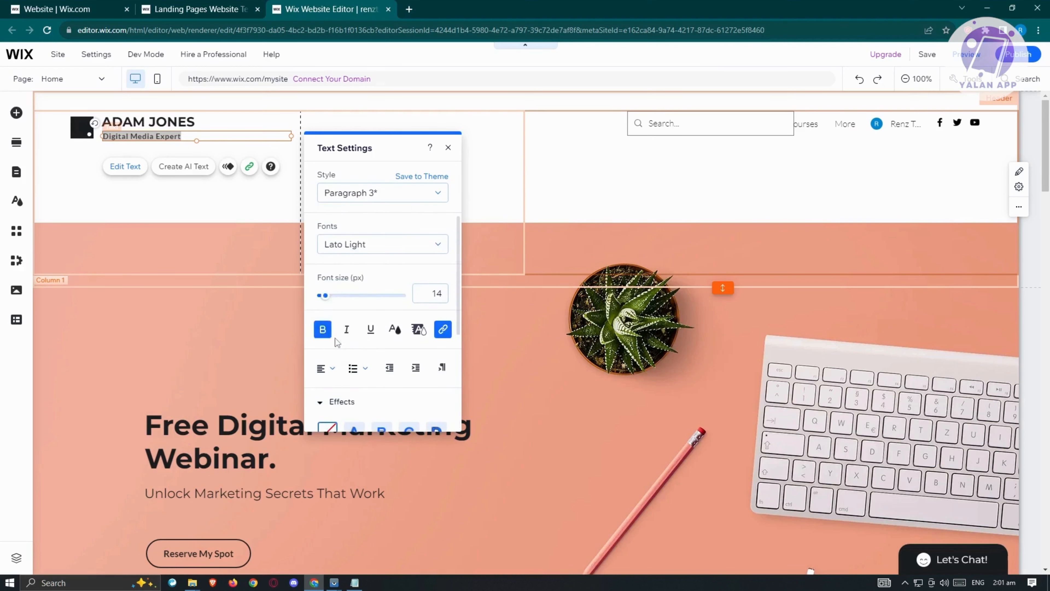
{"action": "left_click", "coordinate": [321, 405]}
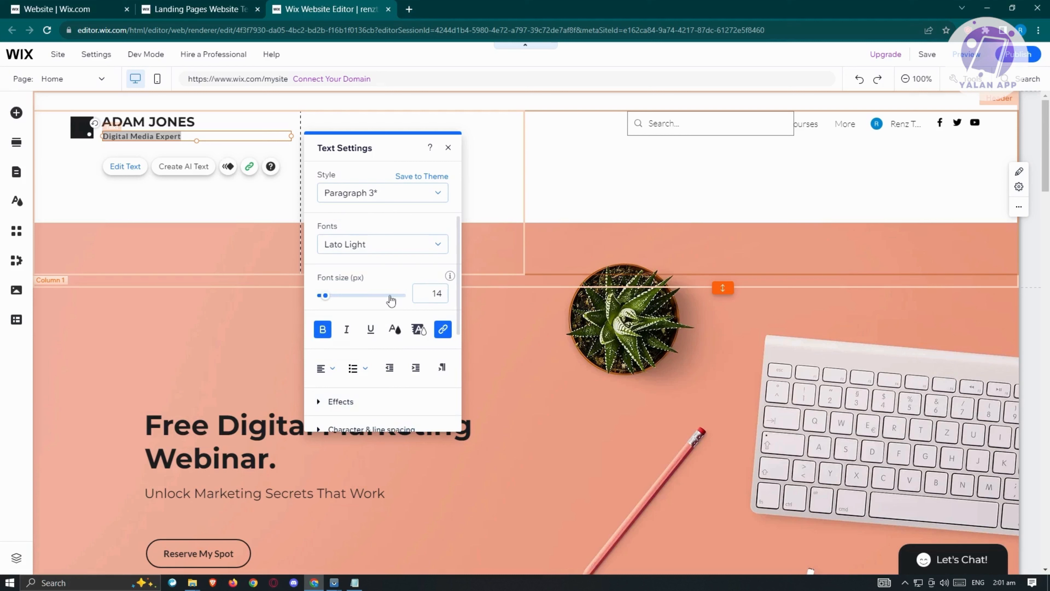
{"action": "scroll", "coordinate": [390, 300], "scroll_direction": "down", "scroll_amount": 3}
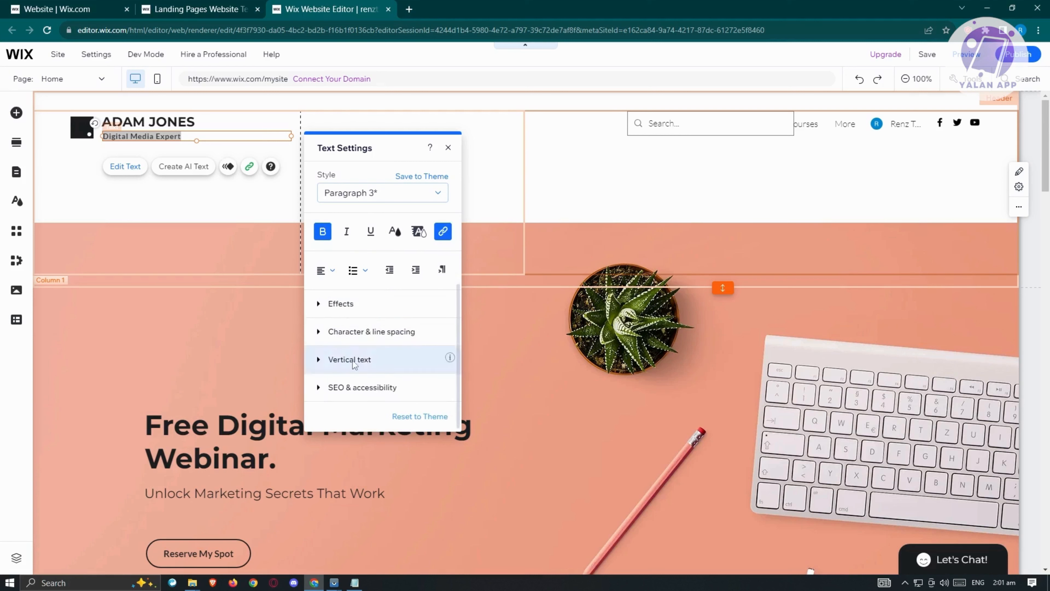
{"action": "left_click", "coordinate": [573, 198]}
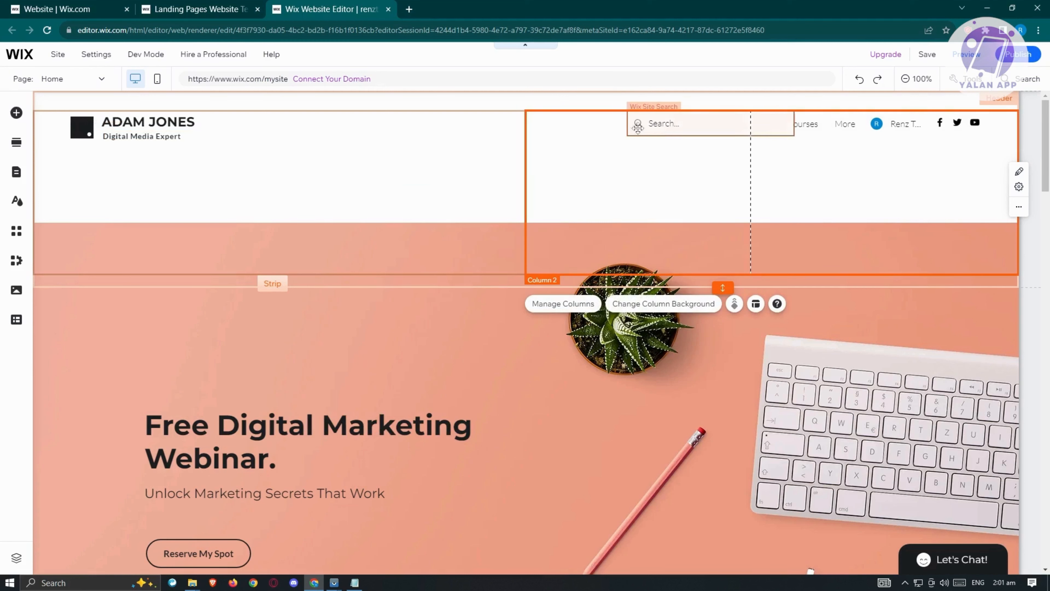
Move the site search box in the header left so that it clears the Online Courses menu item.
{"action": "left_click_drag", "start_coordinate": [672, 127], "coordinate": [640, 129]}
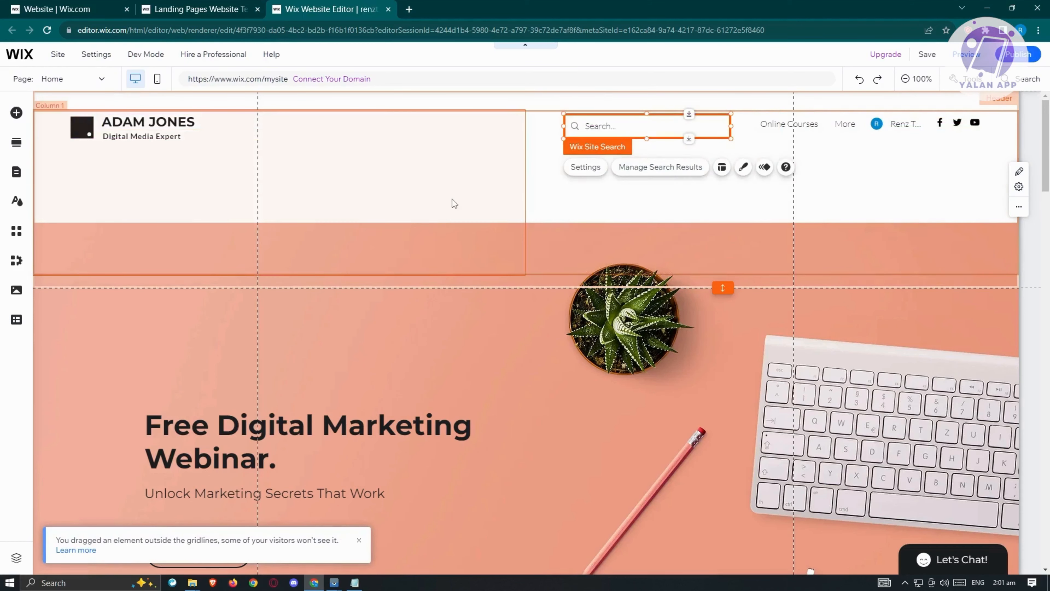
{"action": "scroll", "coordinate": [631, 227], "scroll_direction": "down", "scroll_amount": 5}
{"action": "scroll", "coordinate": [662, 265], "scroll_direction": "down", "scroll_amount": 3}
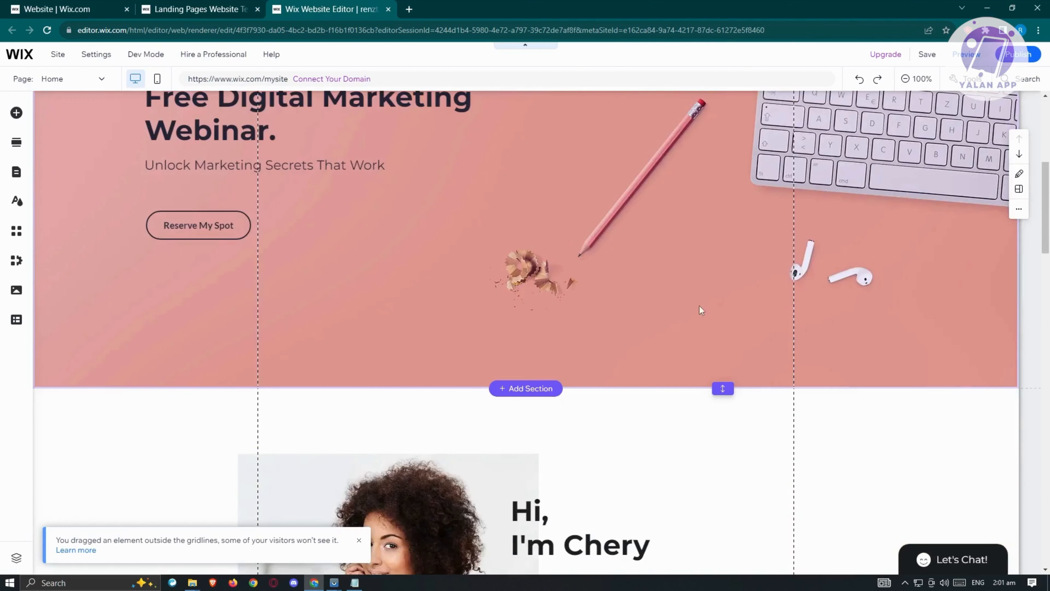
{"action": "scroll", "coordinate": [723, 350], "scroll_direction": "up", "scroll_amount": 4}
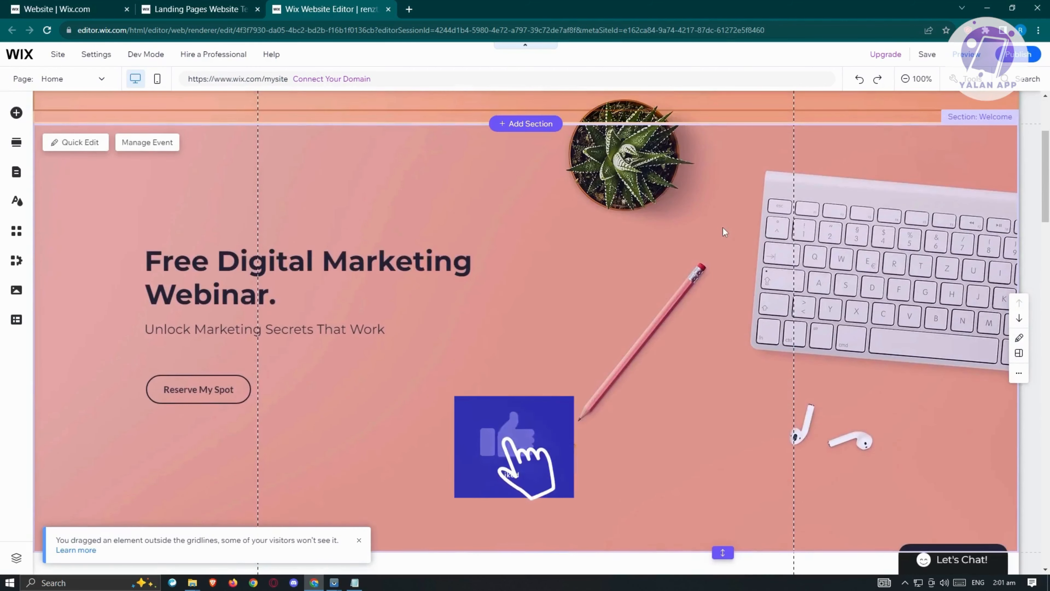
{"action": "scroll", "coordinate": [785, 239], "scroll_direction": "up", "scroll_amount": 4}
Review the additional actions available for the Welcome section with the "Free Digital Marketing Webinar." title.
{"action": "left_click", "coordinate": [870, 240]}
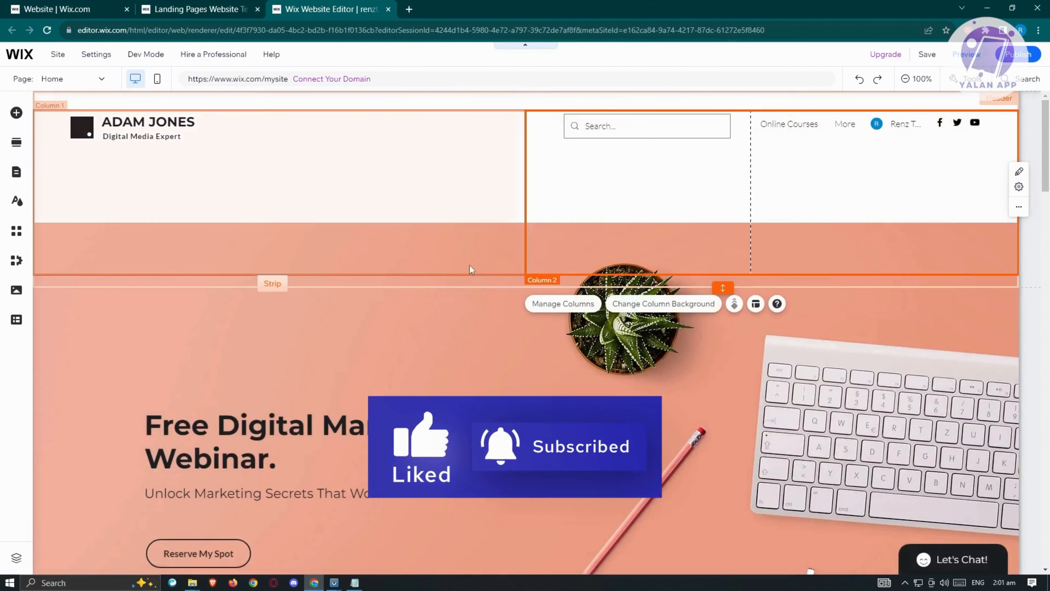
{"action": "left_click", "coordinate": [448, 278]}
{"action": "left_click", "coordinate": [94, 378]}
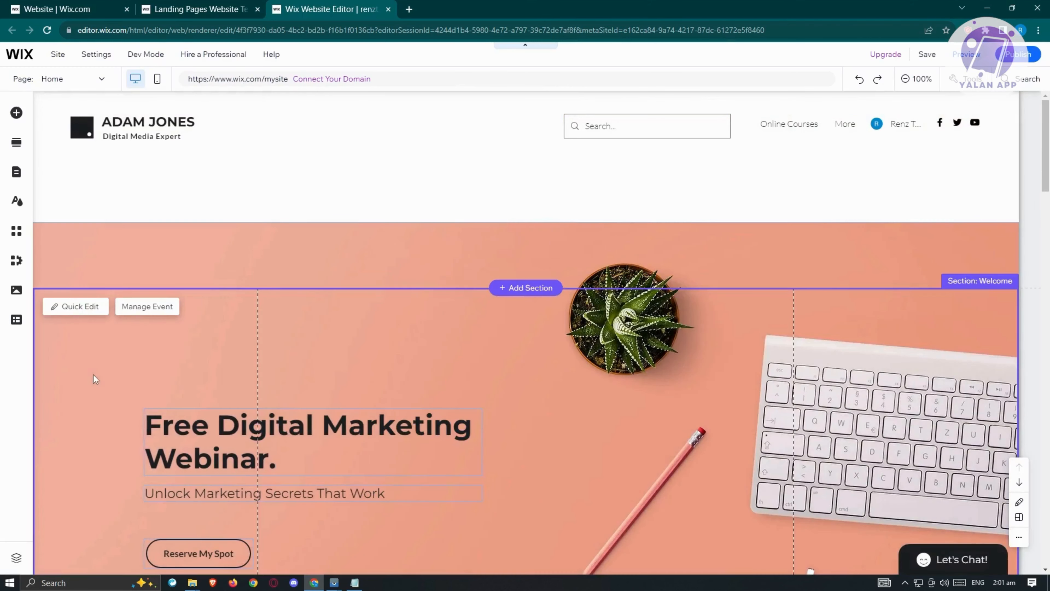
{"action": "scroll", "coordinate": [93, 378], "scroll_direction": "down", "scroll_amount": 4}
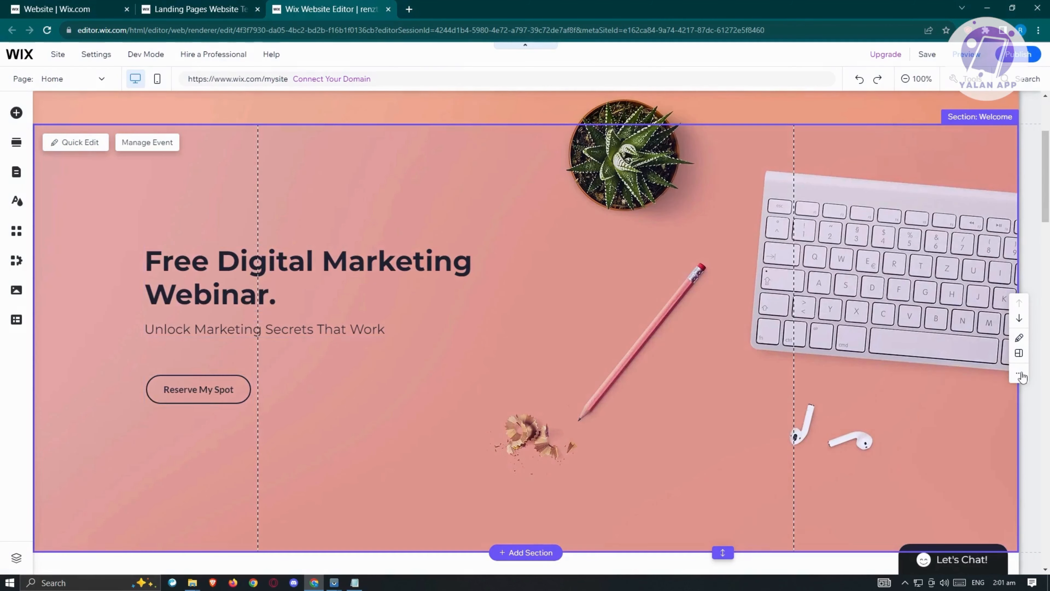
{"action": "left_click", "coordinate": [1019, 375]}
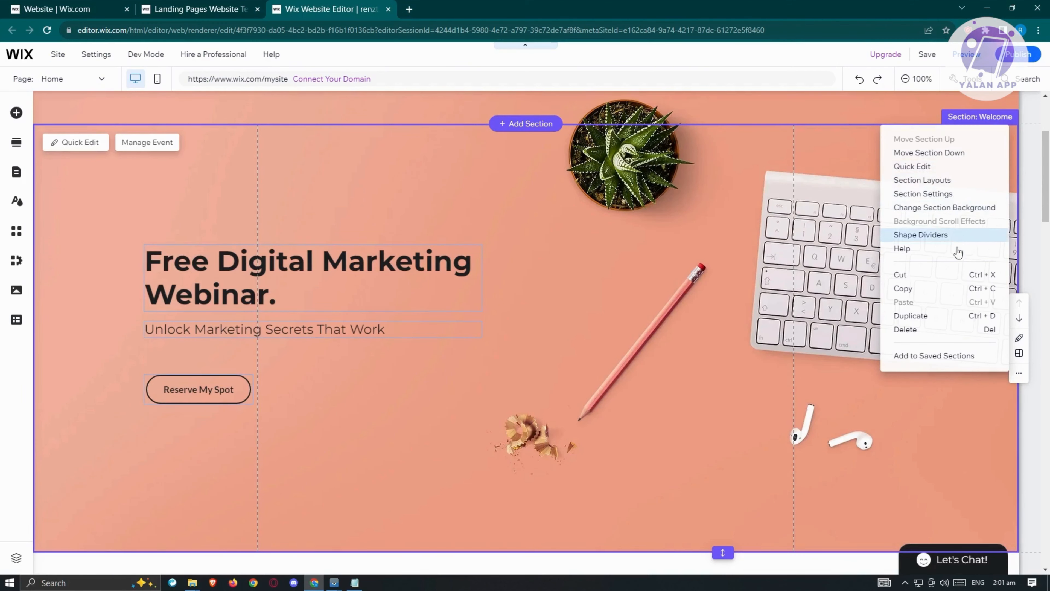
{"action": "left_click", "coordinate": [614, 275]}
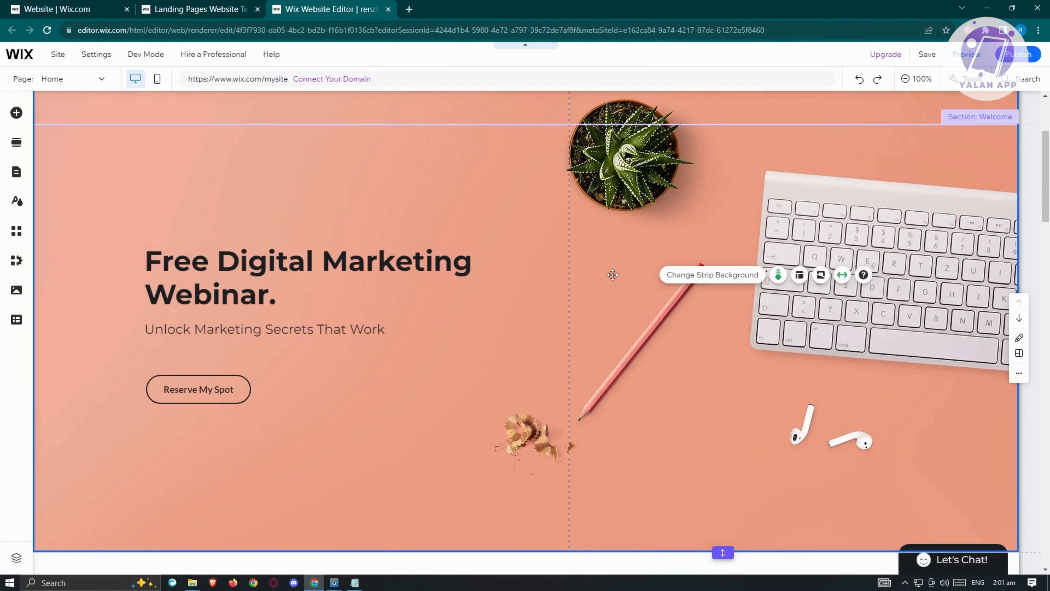
{"action": "left_click", "coordinate": [522, 199]}
{"action": "left_click", "coordinate": [465, 137]}
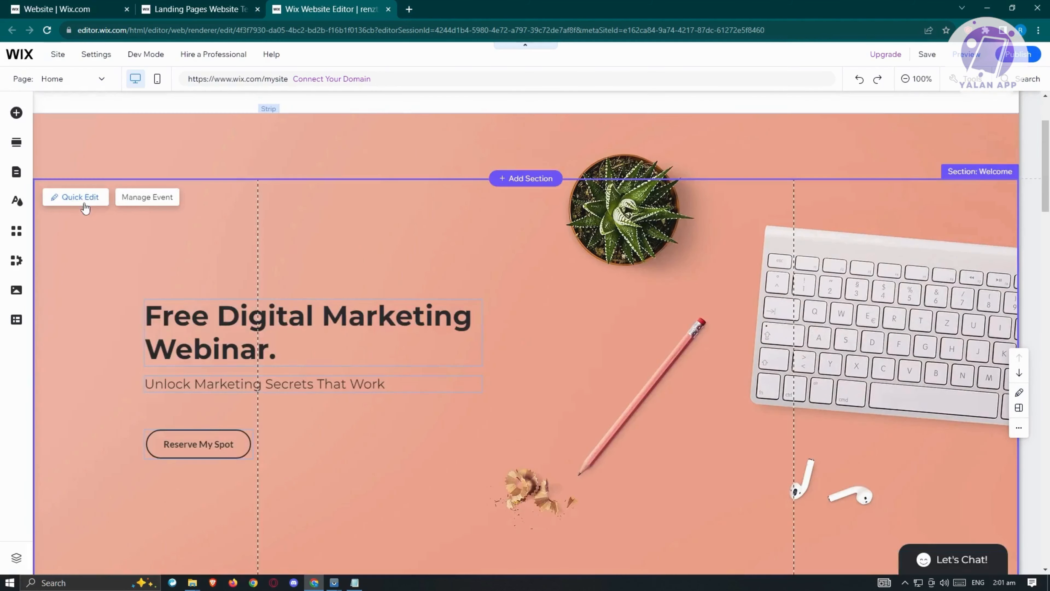
Open the strip background options in the Welcome section's Quick Edit and browse the suggested backgrounds.
{"action": "left_click", "coordinate": [79, 198]}
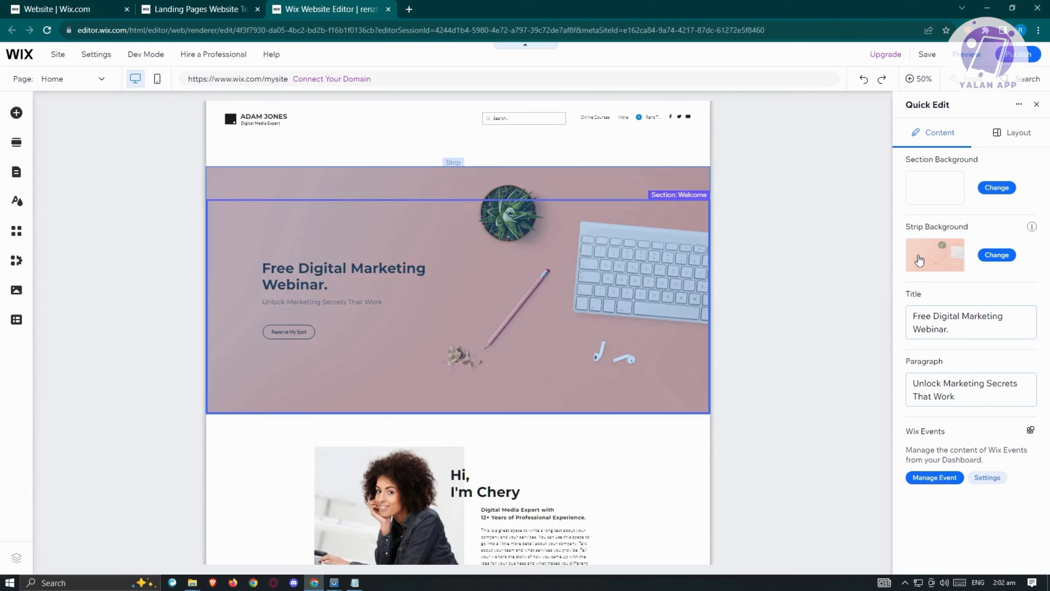
{"action": "left_click", "coordinate": [996, 254]}
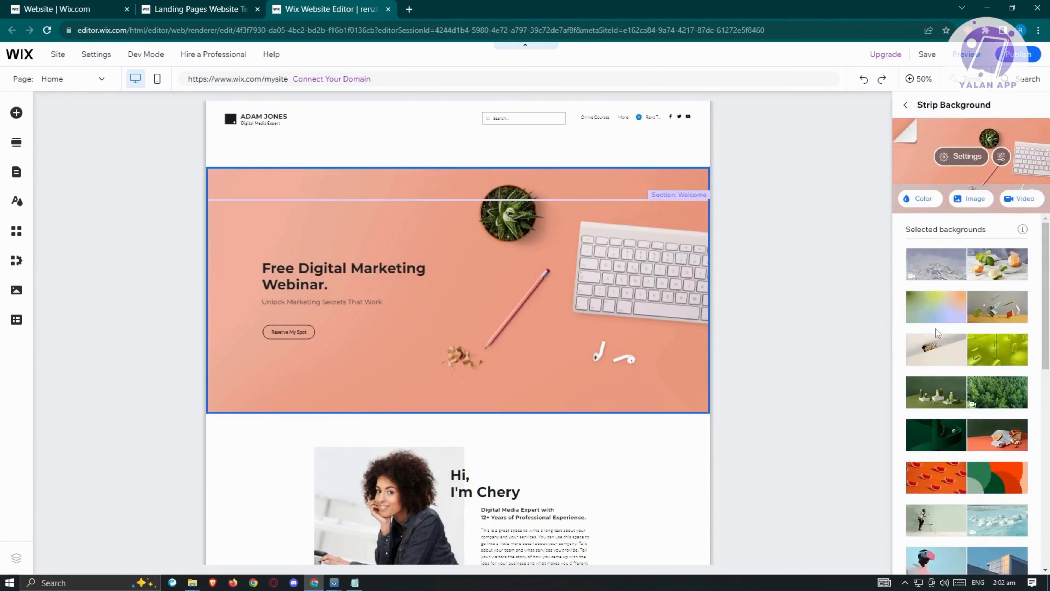
{"action": "scroll", "coordinate": [935, 329], "scroll_direction": "down", "scroll_amount": 3}
{"action": "scroll", "coordinate": [936, 329], "scroll_direction": "up", "scroll_amount": 3}
{"action": "scroll", "coordinate": [950, 325], "scroll_direction": "down", "scroll_amount": 10}
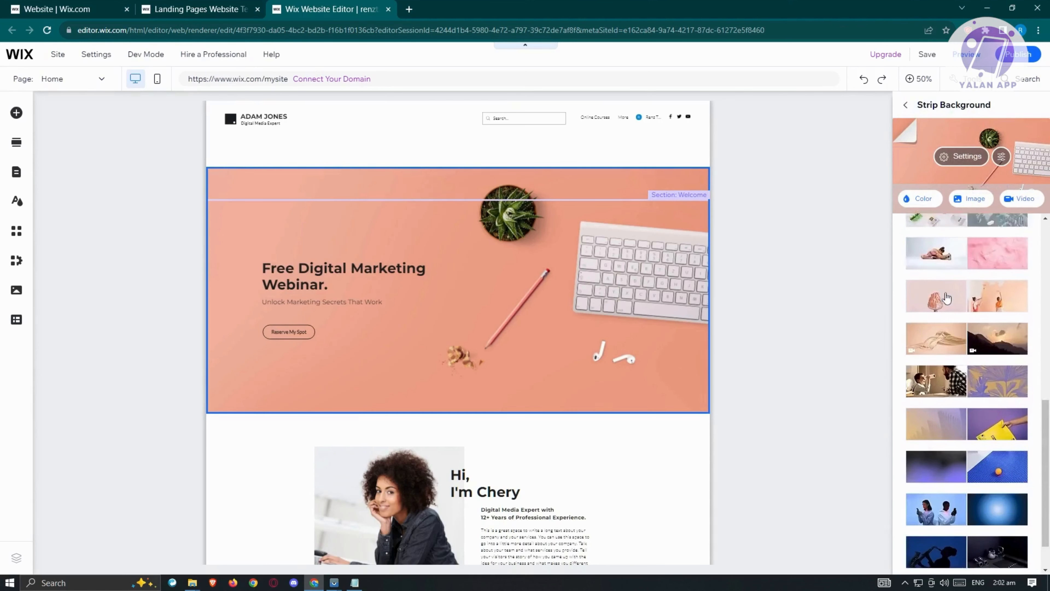
Upload the pexels photo ending in 4393021.jpg from the Downloads folder and set it as the Welcome strip's background image.
{"action": "left_click", "coordinate": [975, 199]}
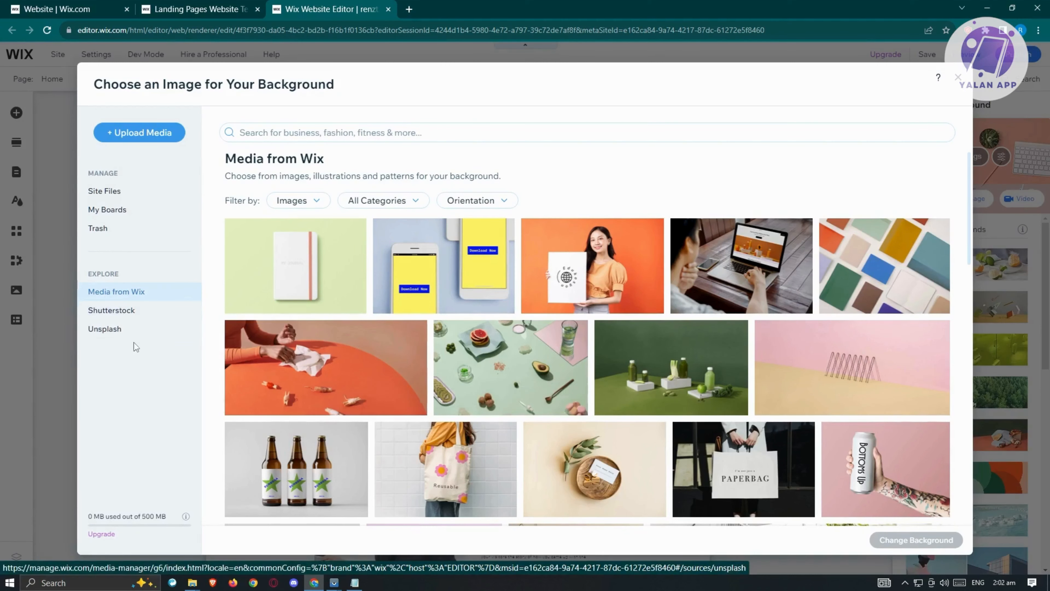
{"action": "left_click", "coordinate": [145, 133]}
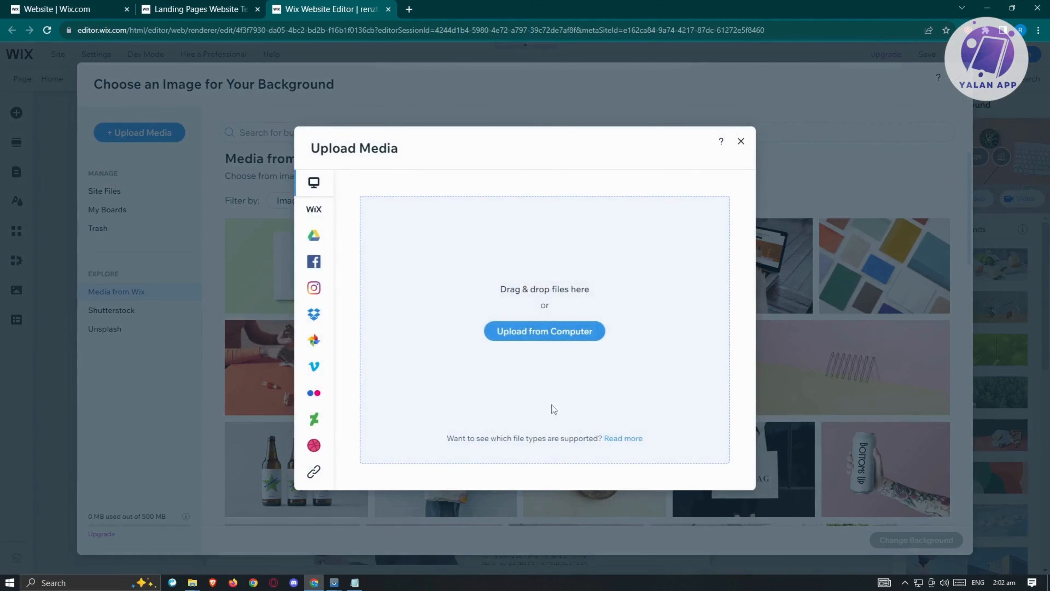
{"action": "left_click", "coordinate": [538, 331]}
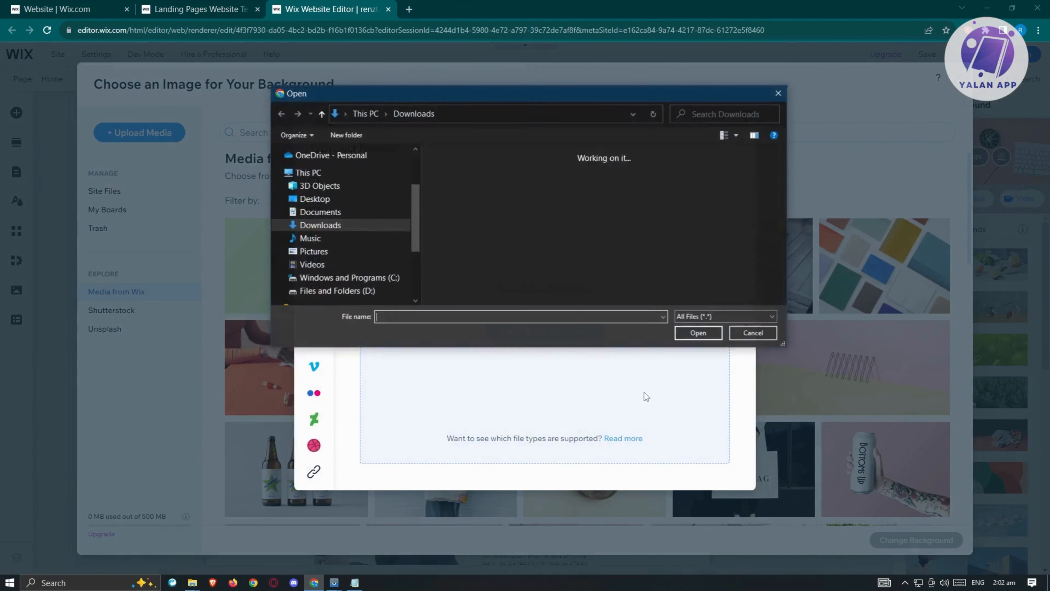
{"action": "scroll", "coordinate": [563, 234], "scroll_direction": "down", "scroll_amount": 5}
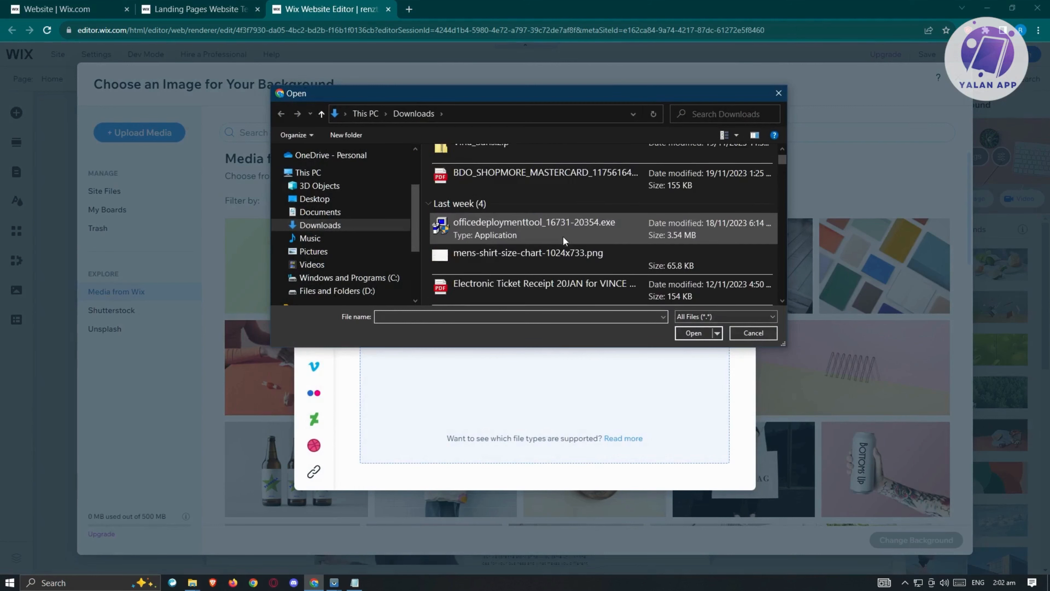
{"action": "scroll", "coordinate": [548, 262], "scroll_direction": "down", "scroll_amount": 1}
{"action": "left_click", "coordinate": [523, 232]}
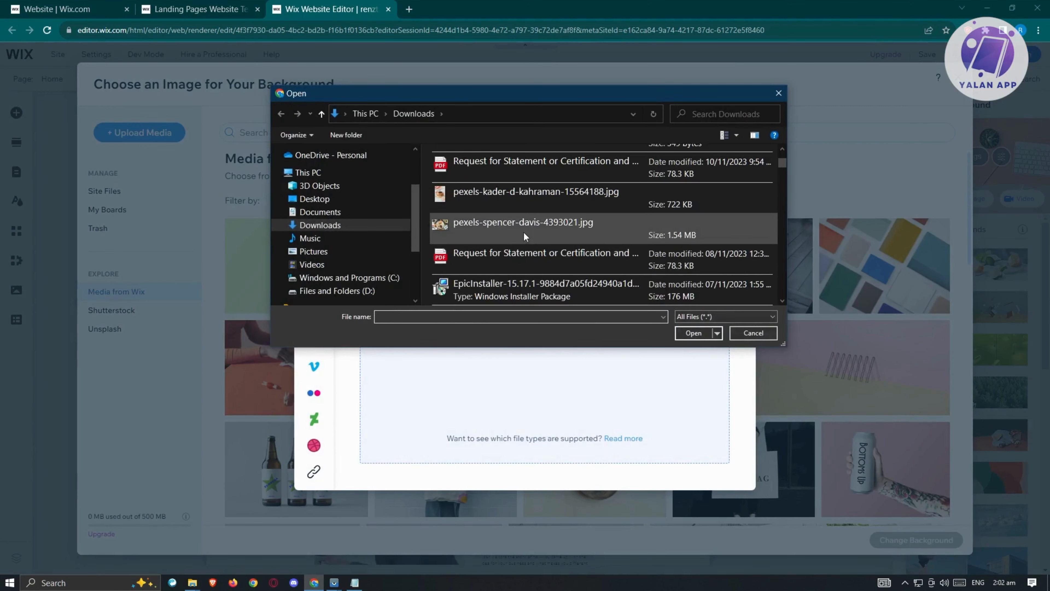
{"action": "left_click", "coordinate": [695, 333]}
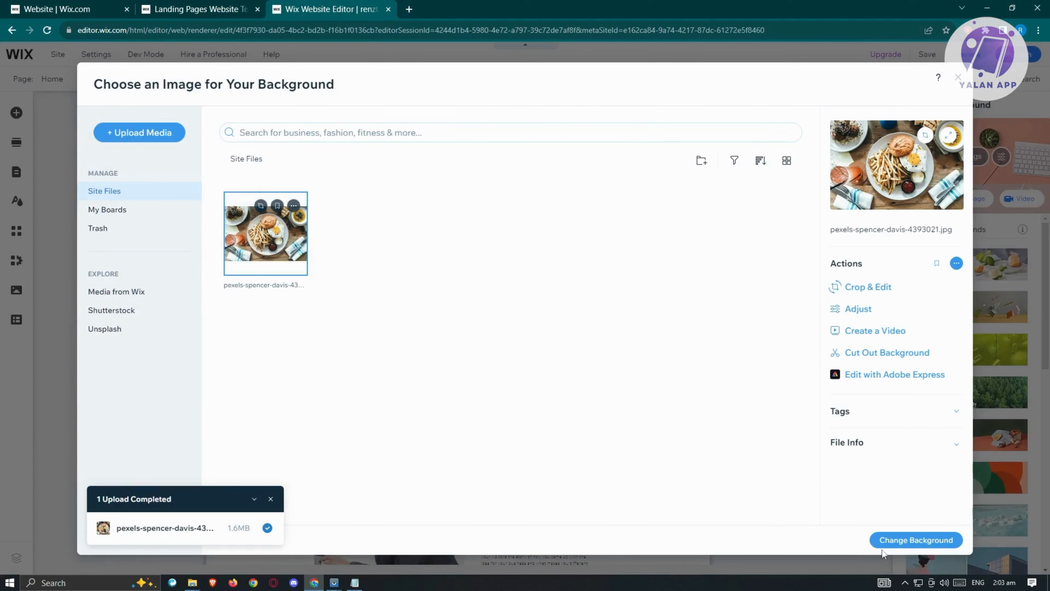
{"action": "left_click", "coordinate": [895, 542]}
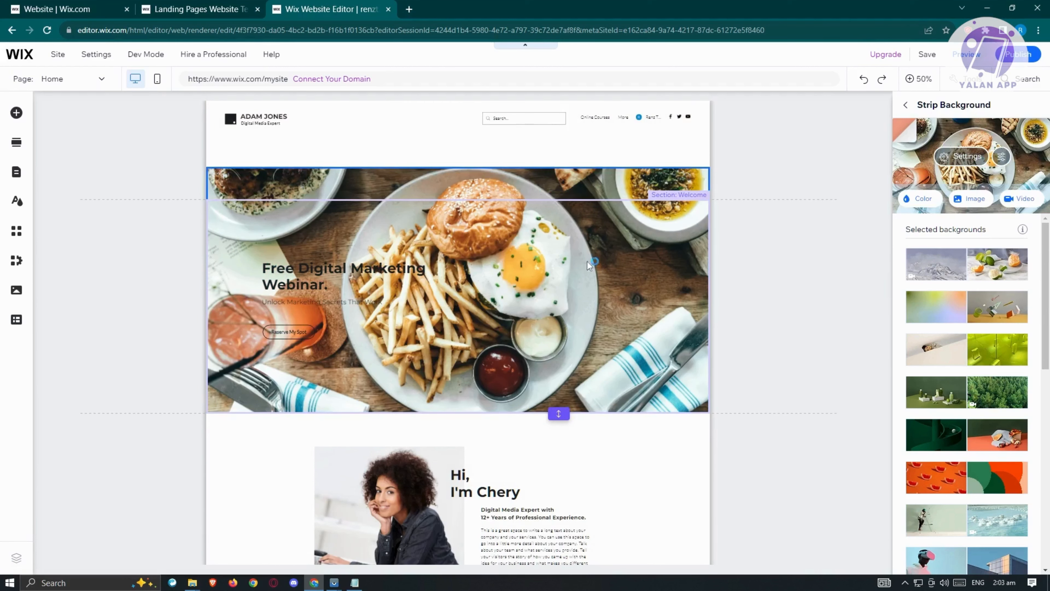
Open the portrait image of the About section for editing in Photo Studio.
{"action": "scroll", "coordinate": [649, 343], "scroll_direction": "down", "scroll_amount": 5}
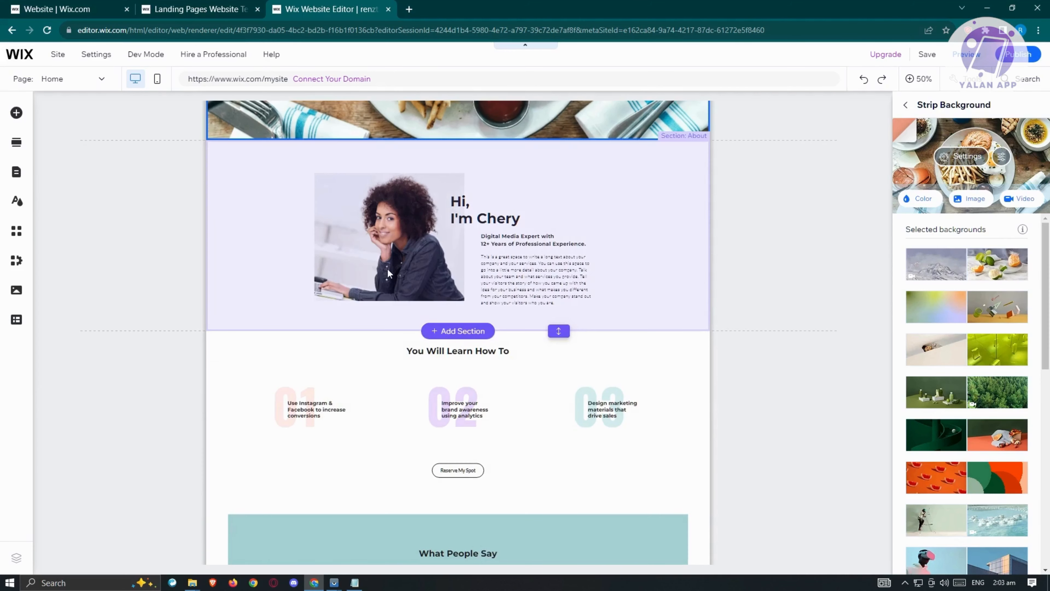
{"action": "left_click", "coordinate": [387, 268]}
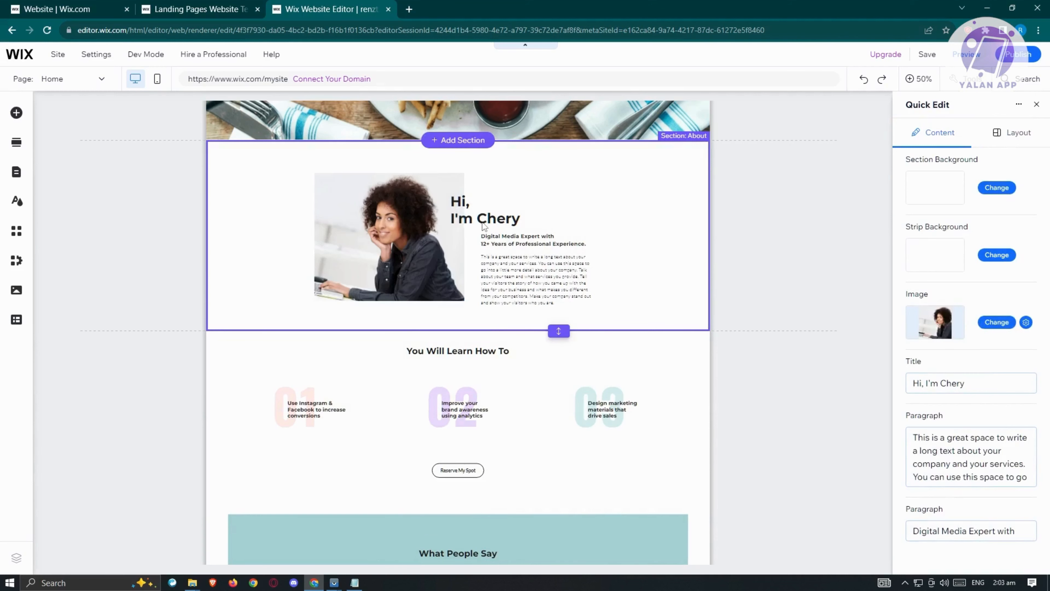
{"action": "left_click", "coordinate": [527, 264]}
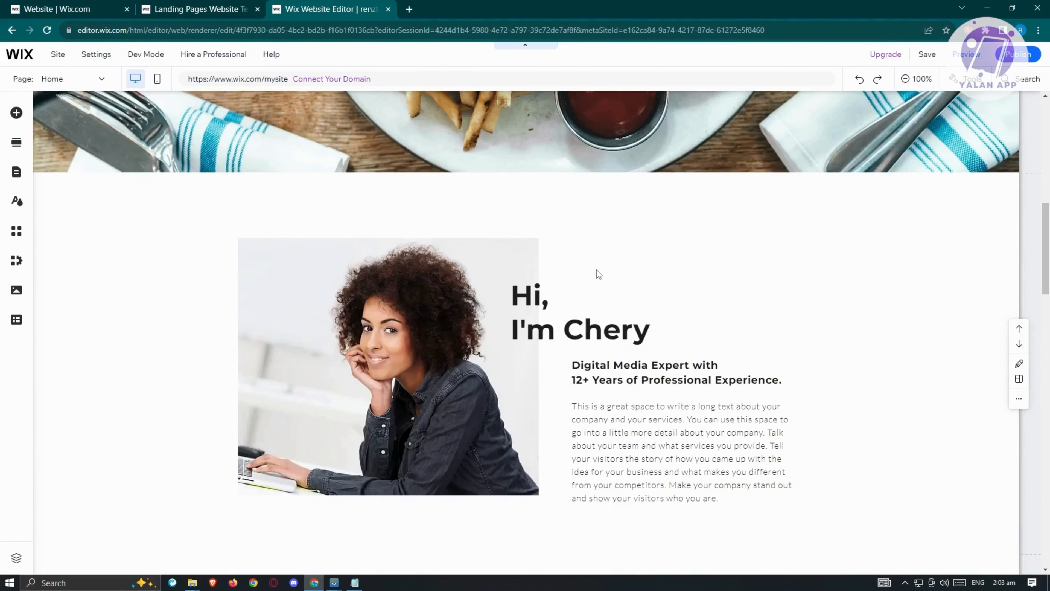
{"action": "left_click", "coordinate": [569, 331]}
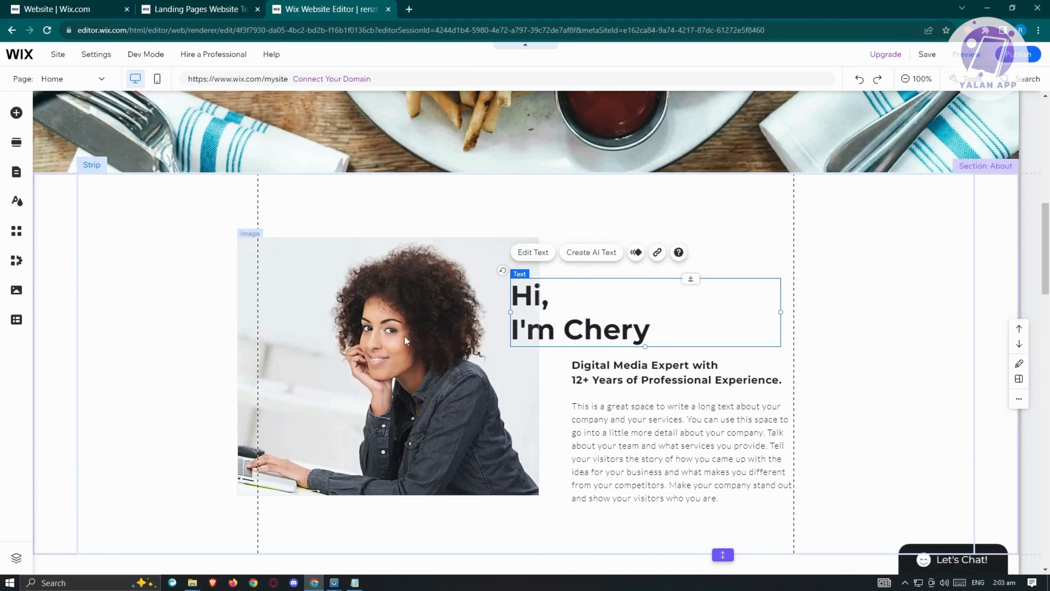
{"action": "left_click", "coordinate": [391, 329]}
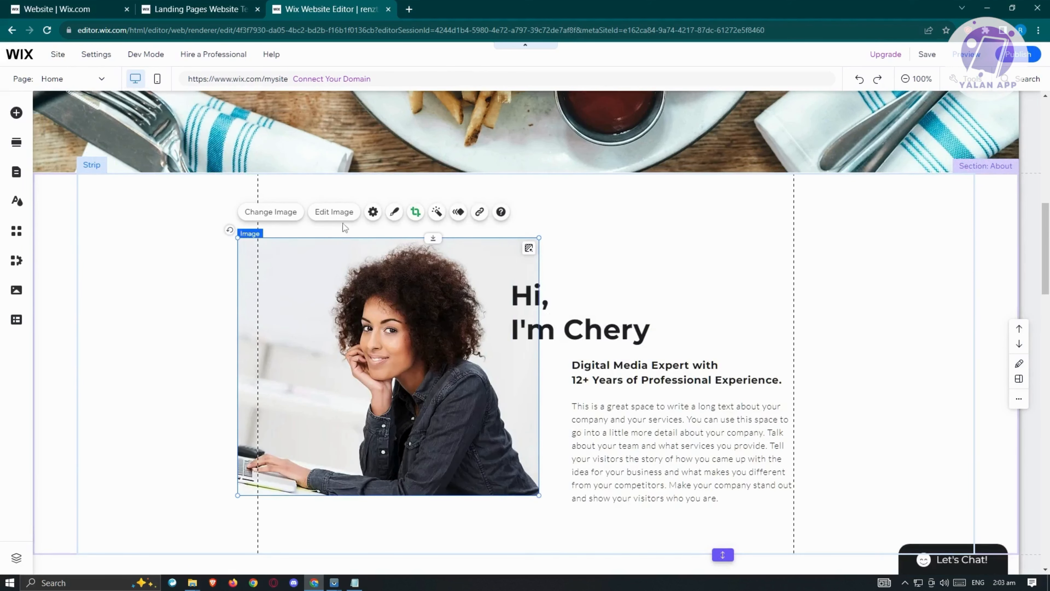
{"action": "left_click", "coordinate": [343, 214]}
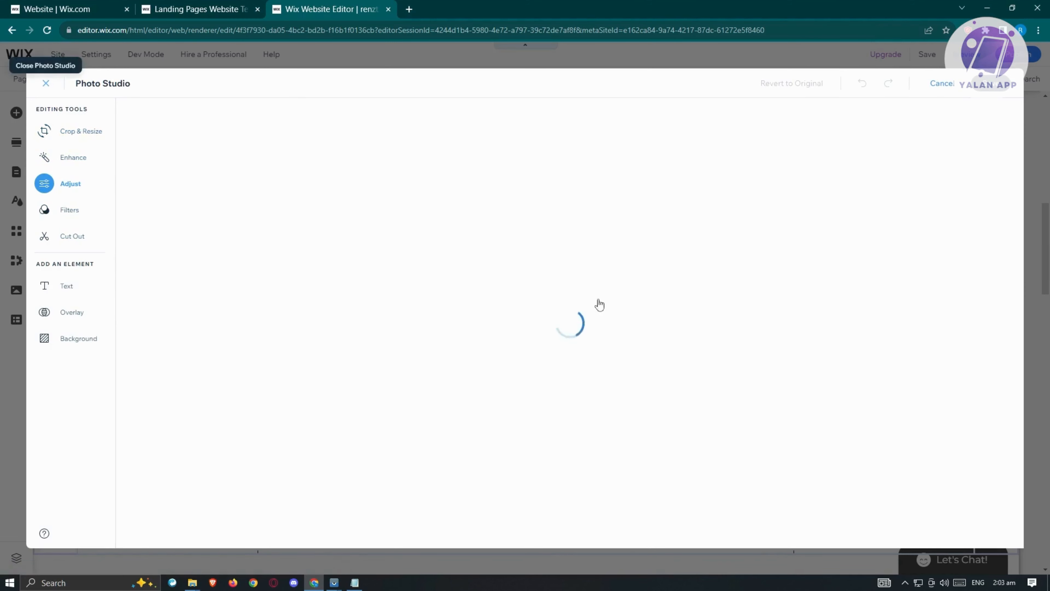
Leave Photo Studio without editing the portrait and review the remaining page sections down to the Subscribe section.
{"action": "left_click", "coordinate": [46, 83]}
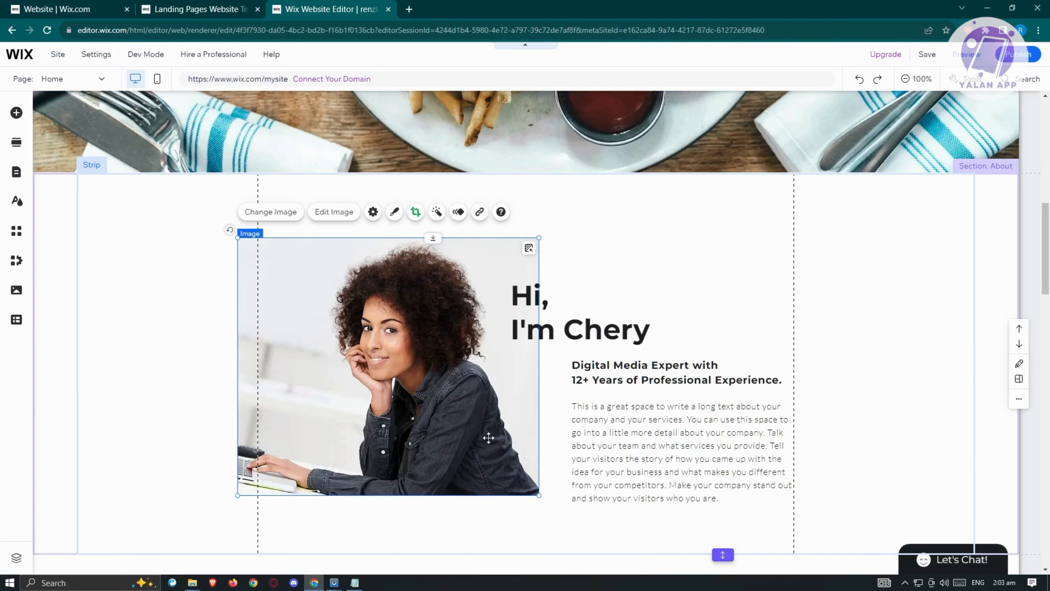
{"action": "scroll", "coordinate": [488, 438], "scroll_direction": "down", "scroll_amount": 15}
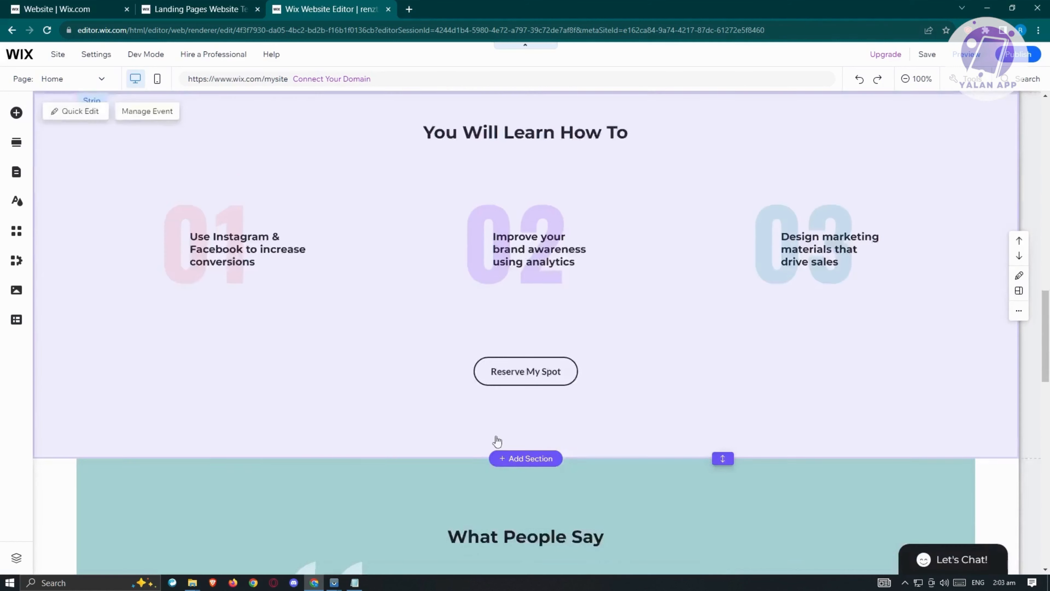
{"action": "scroll", "coordinate": [497, 435], "scroll_direction": "down", "scroll_amount": 18}
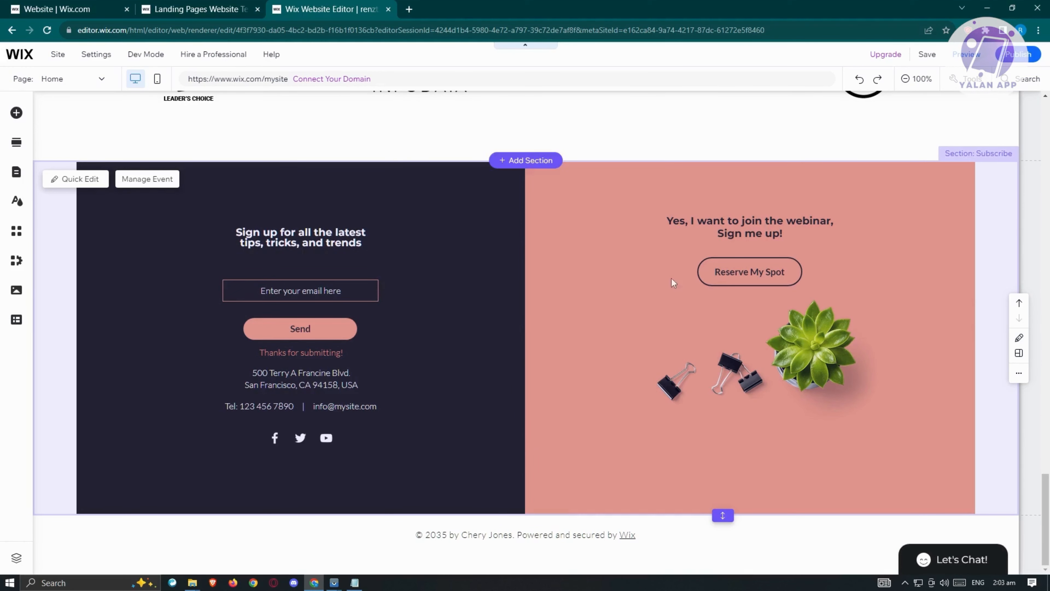
Save the site under a free Wix.com domain, keeping the suggested site address, and return to the editor.
{"action": "left_click", "coordinate": [925, 56]}
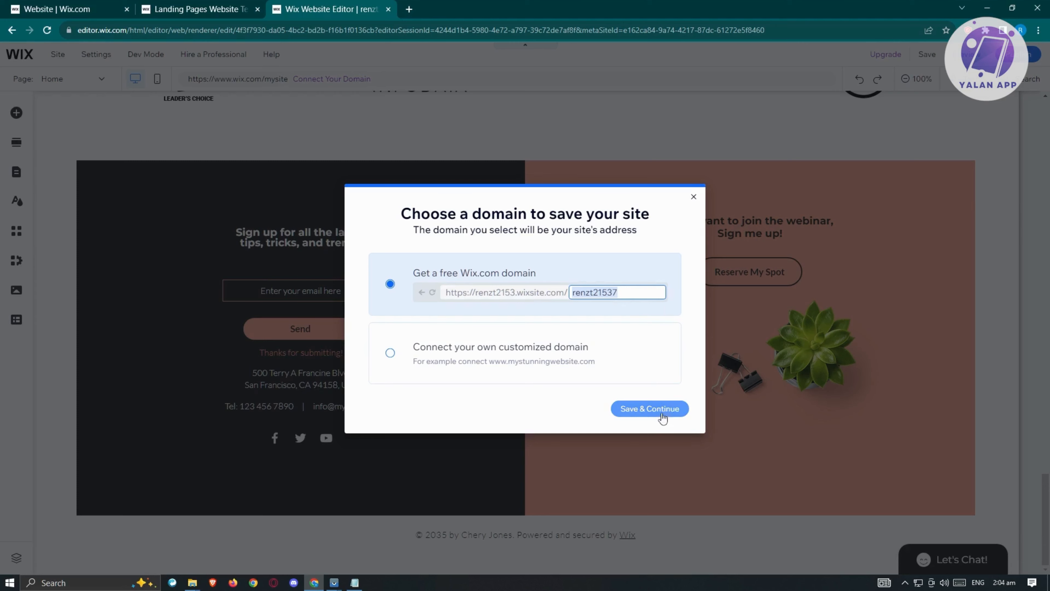
{"action": "left_click", "coordinate": [653, 409]}
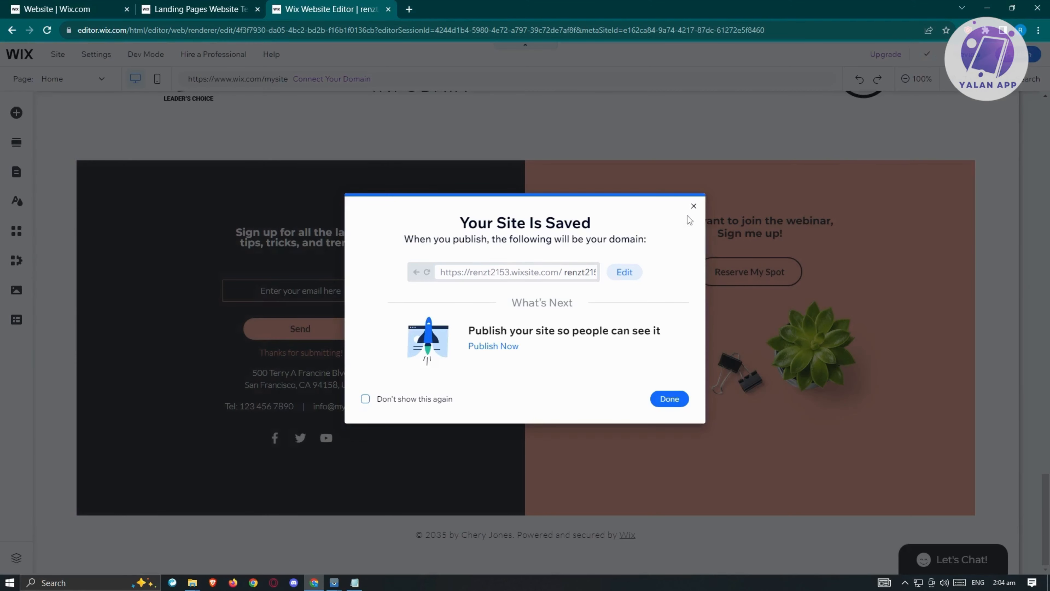
{"action": "left_click", "coordinate": [669, 399]}
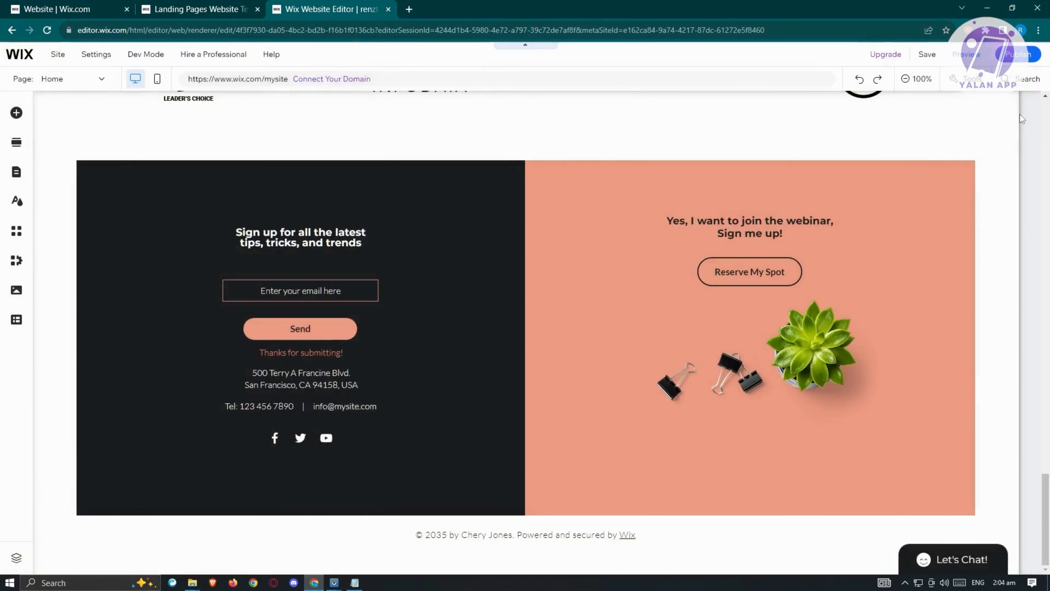
Preview the desktop version of the landing page and review its sections from the footer up to the Welcome strip.
{"action": "left_click", "coordinate": [967, 58]}
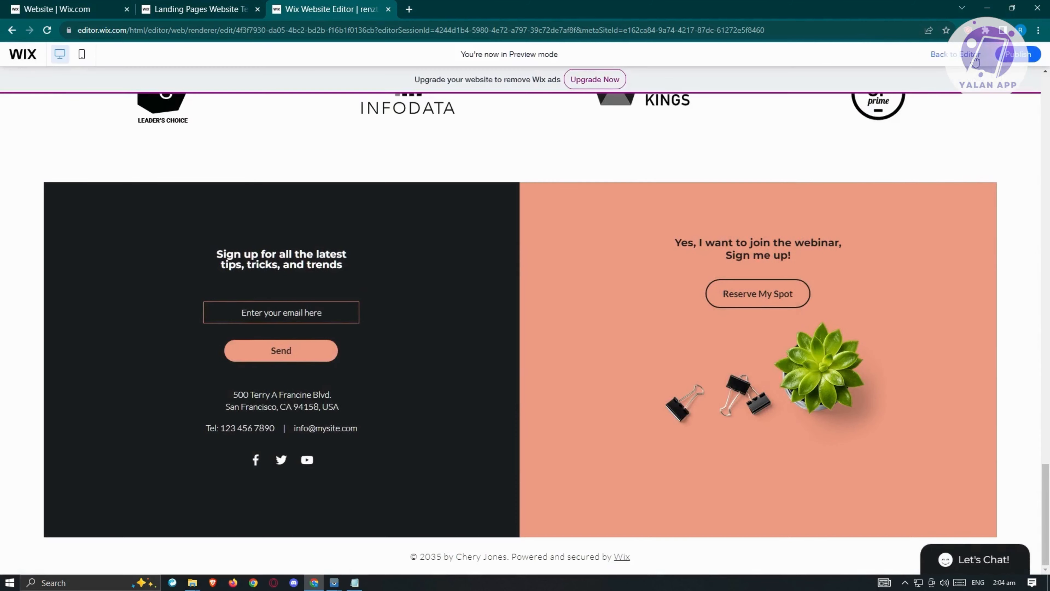
{"action": "scroll", "coordinate": [414, 307], "scroll_direction": "up", "scroll_amount": 20}
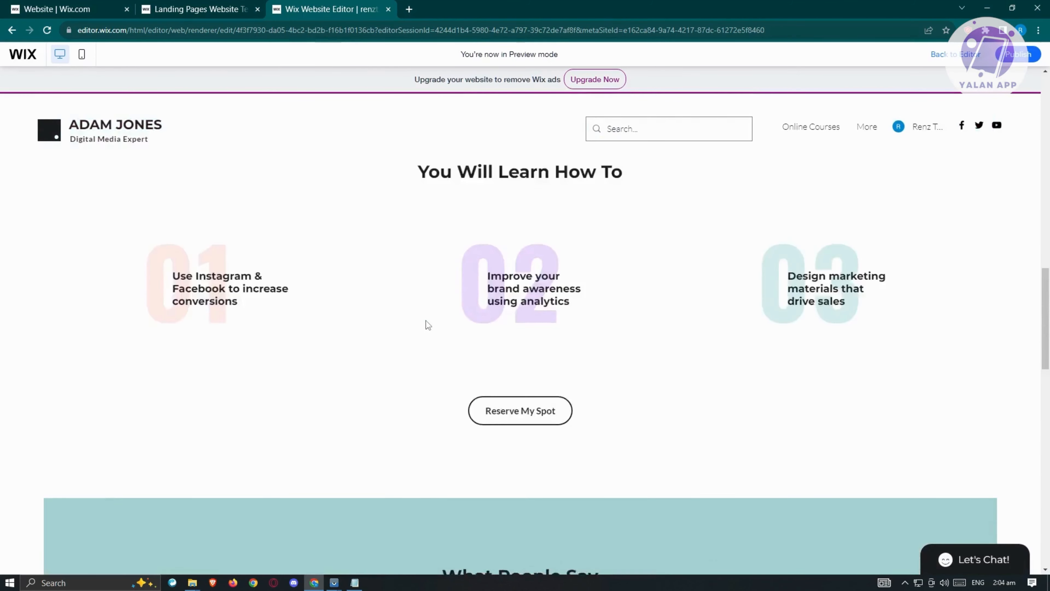
{"action": "scroll", "coordinate": [436, 337], "scroll_direction": "up", "scroll_amount": 8}
{"action": "scroll", "coordinate": [435, 337], "scroll_direction": "down", "scroll_amount": 3}
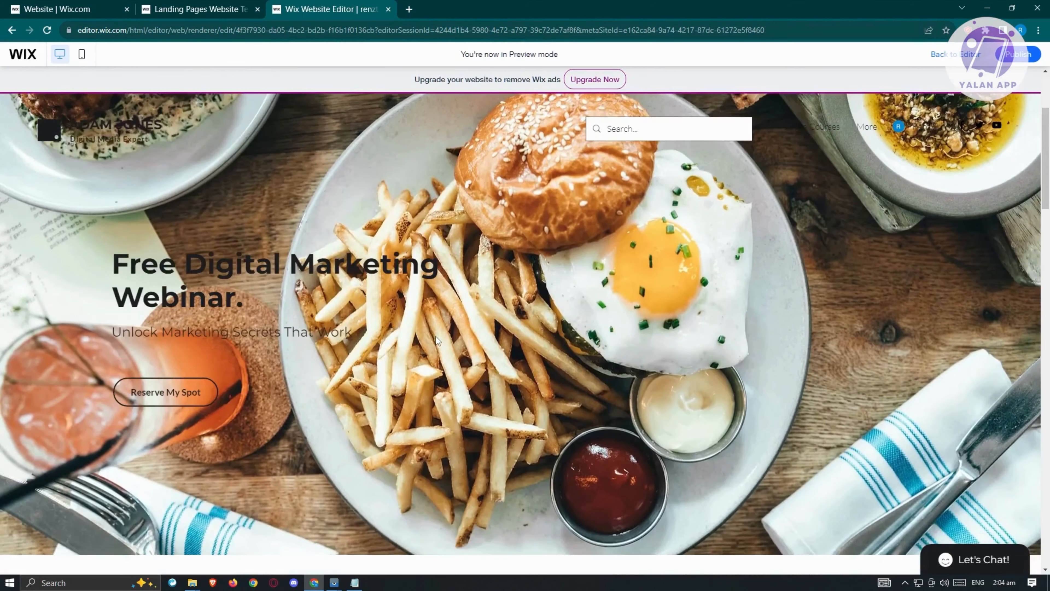
{"action": "scroll", "coordinate": [439, 335], "scroll_direction": "up", "scroll_amount": 5}
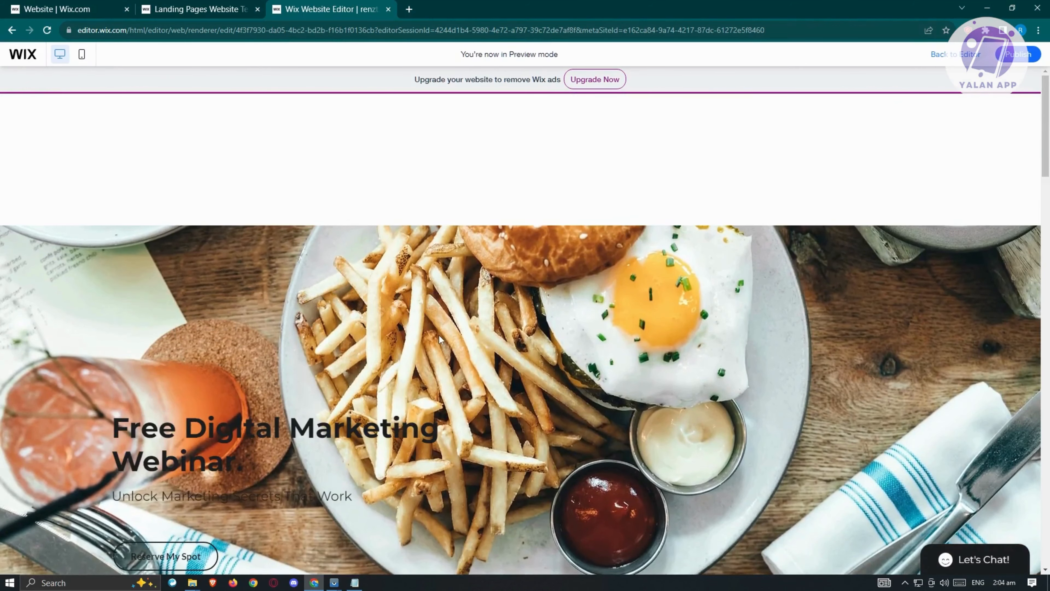